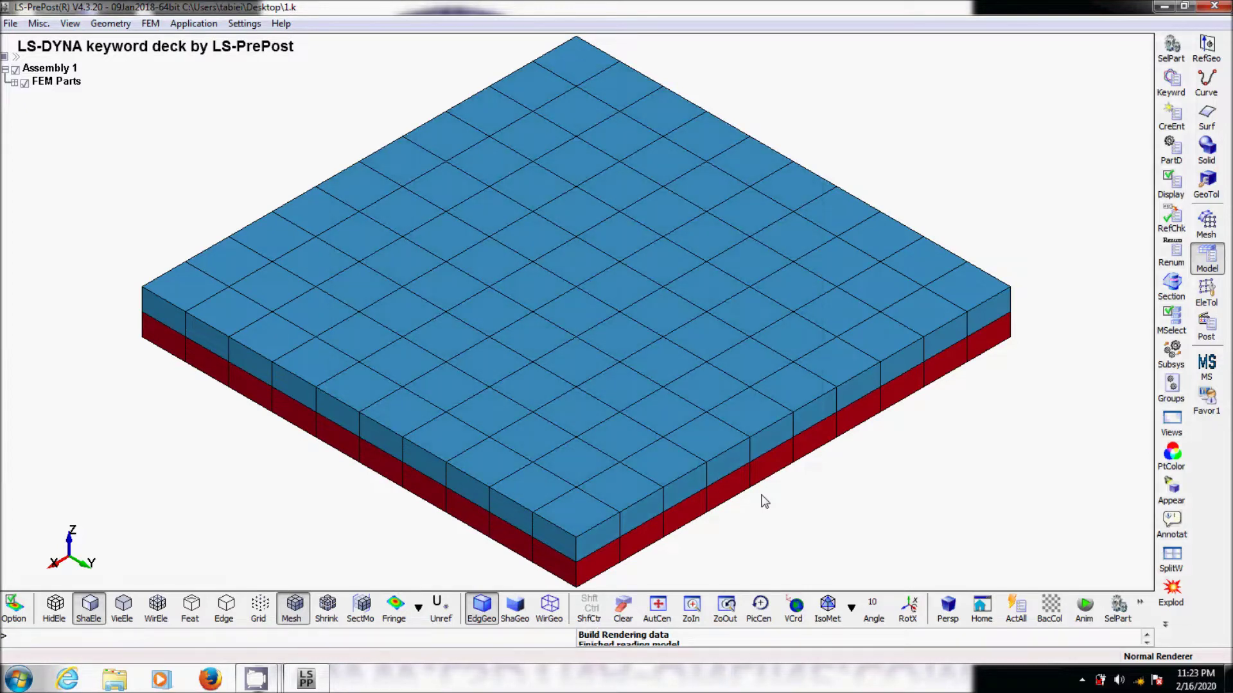
Generate shell elements from all visible solid faces, accepting them as shell part 3
{"action": "left_click", "coordinate": [1212, 226]}
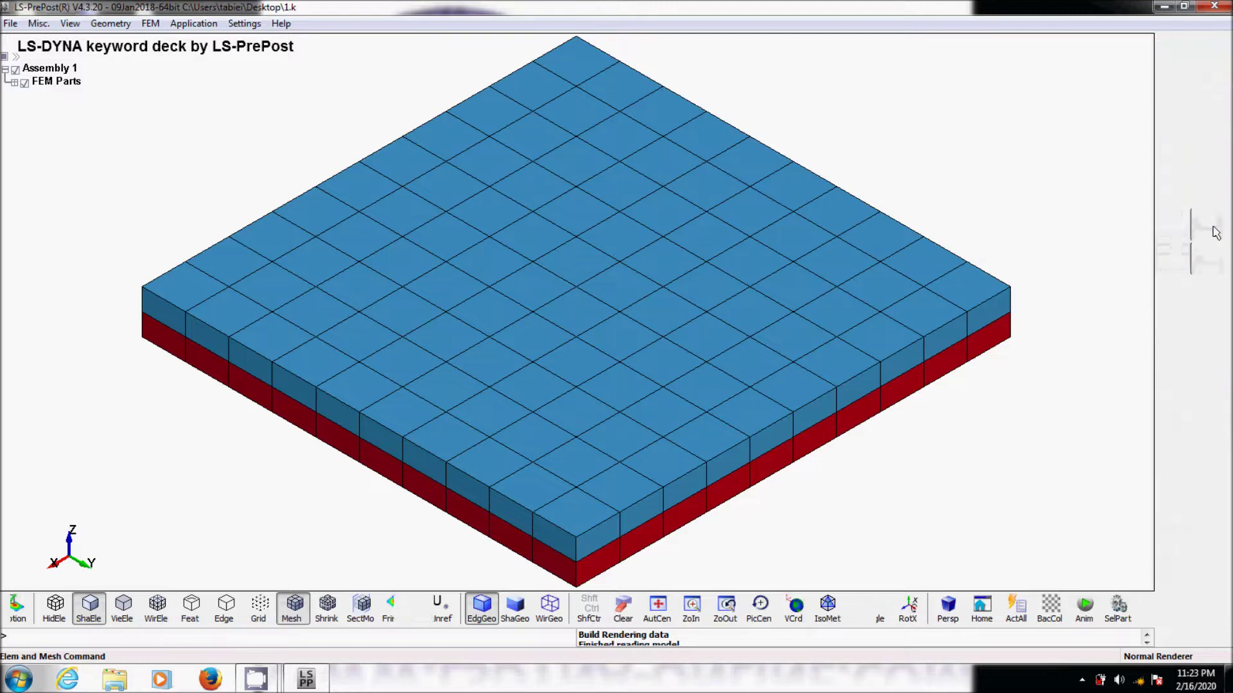
{"action": "left_click", "coordinate": [1175, 352]}
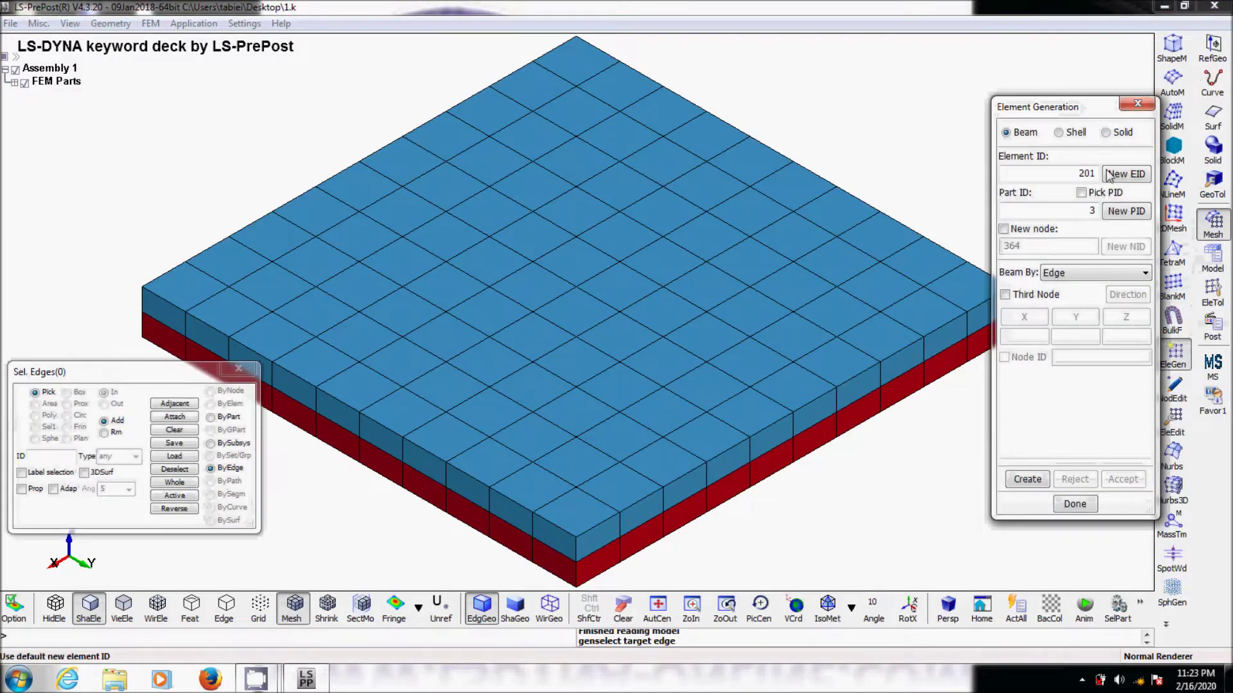
{"action": "left_click", "coordinate": [1058, 133]}
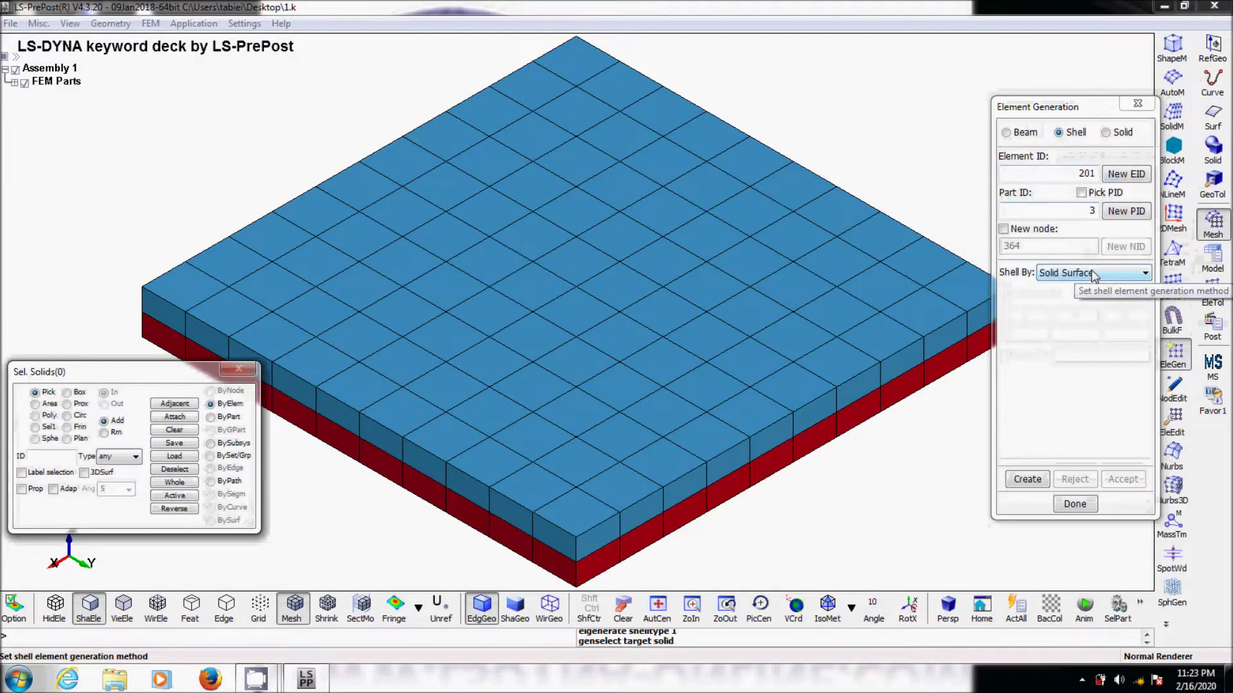
{"action": "left_click", "coordinate": [1093, 274]}
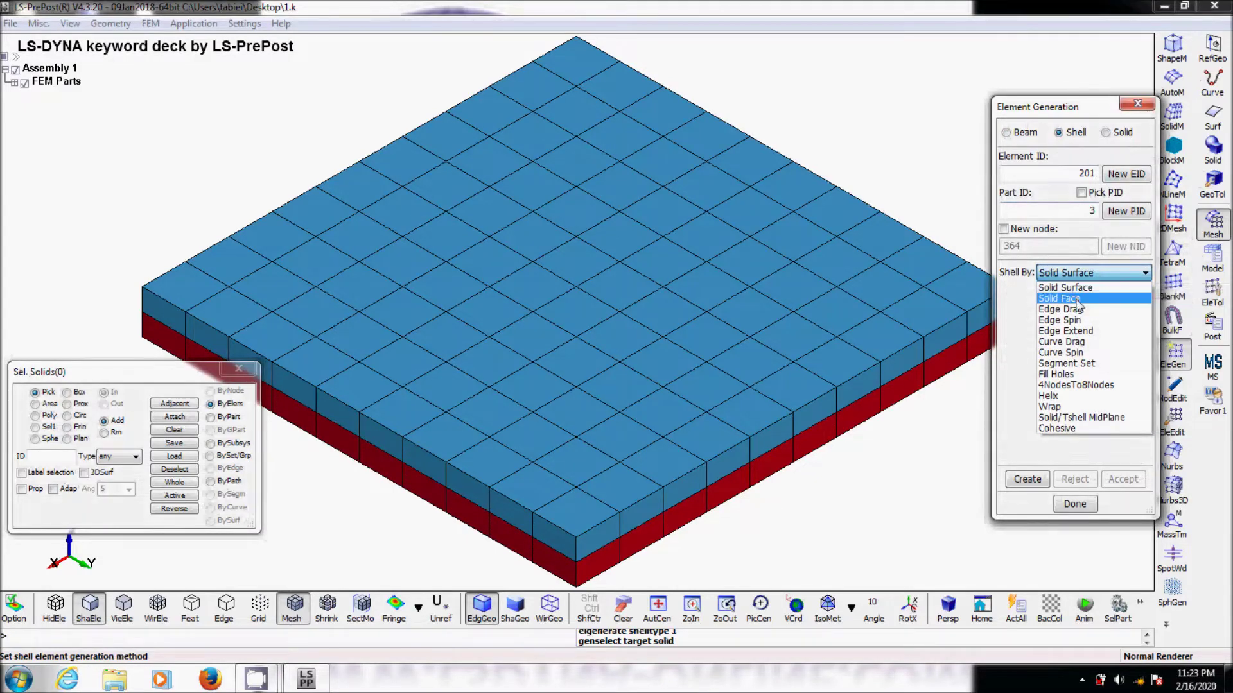
{"action": "left_click", "coordinate": [1081, 298]}
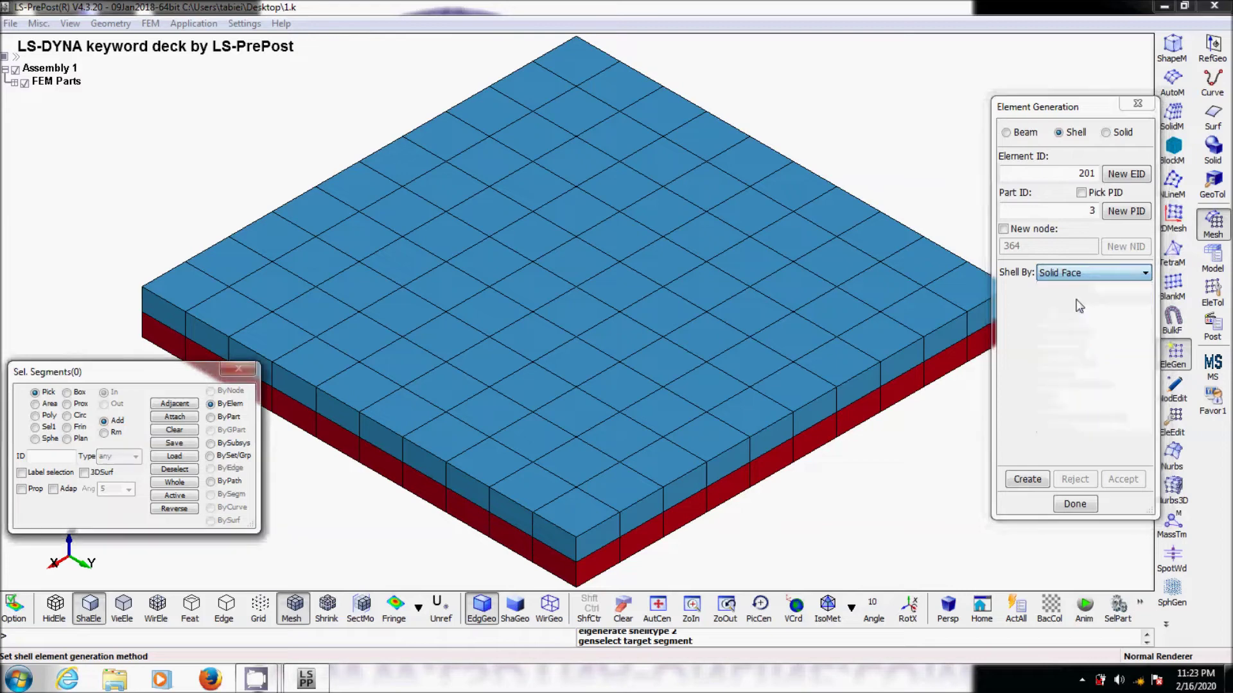
{"action": "left_click", "coordinate": [186, 496]}
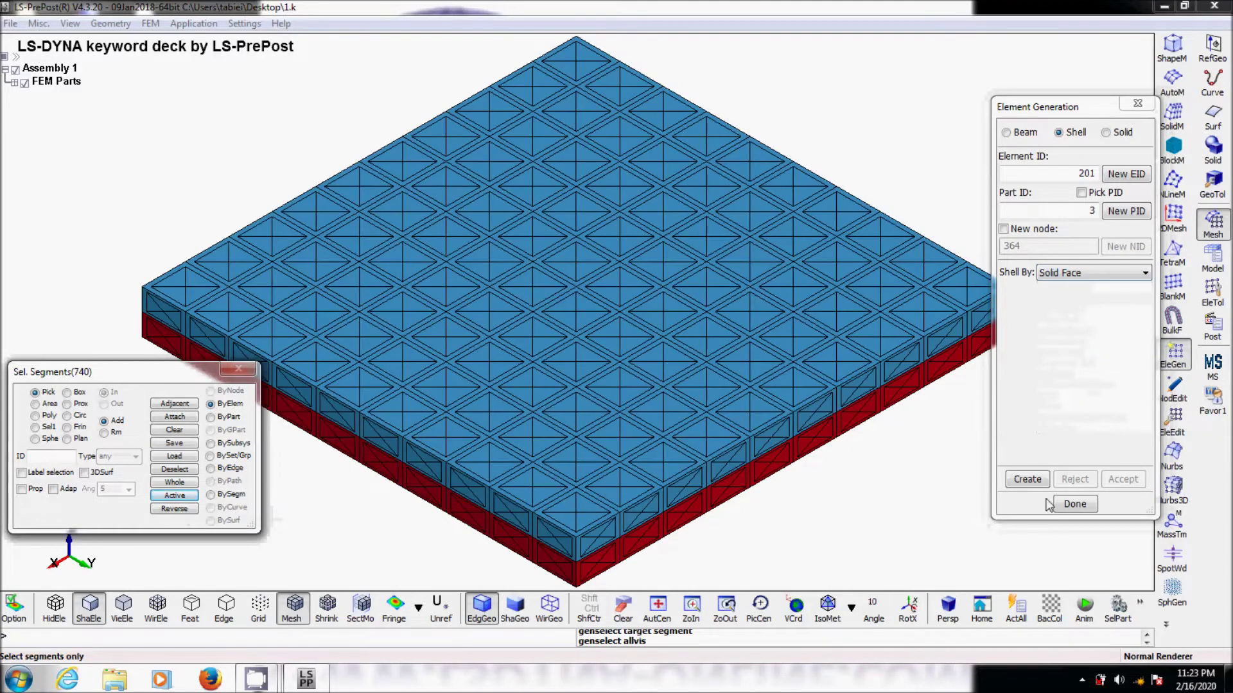
{"action": "left_click", "coordinate": [1027, 481]}
{"action": "left_click", "coordinate": [1123, 479]}
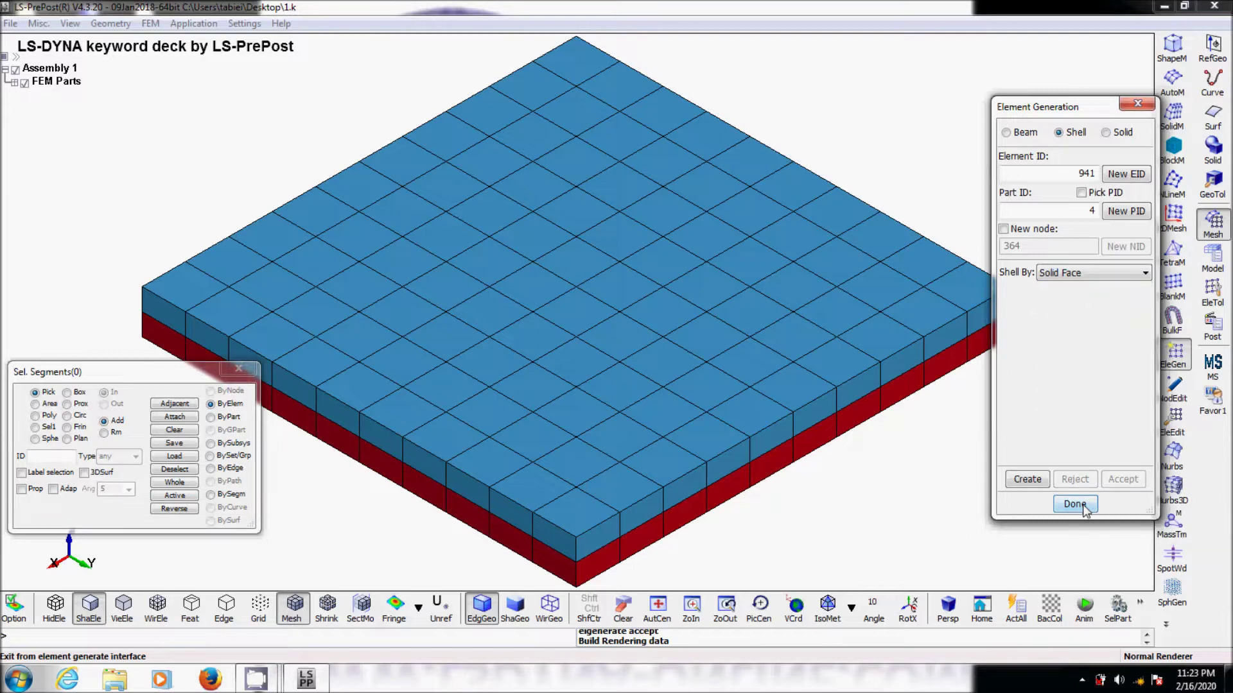
{"action": "left_click", "coordinate": [1108, 135]}
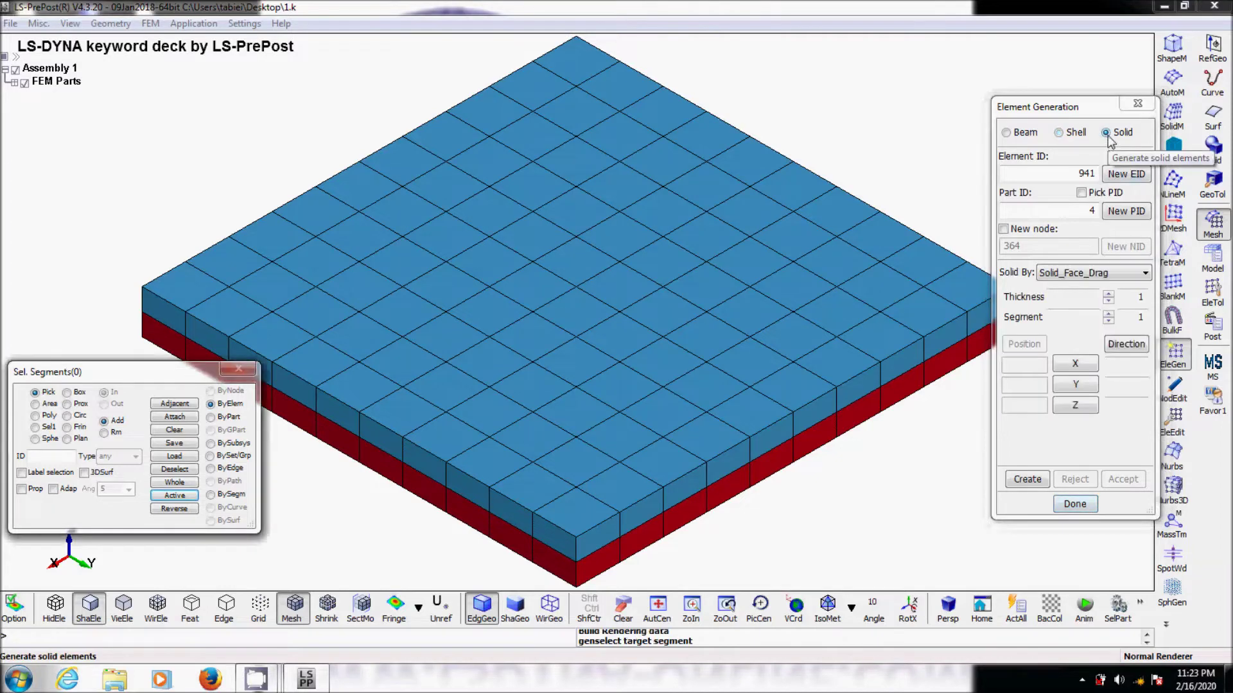
Set cohesive solid generation by shell part, registering part 3 with boxsolid and H 2 hidden
{"action": "left_click", "coordinate": [1100, 276]}
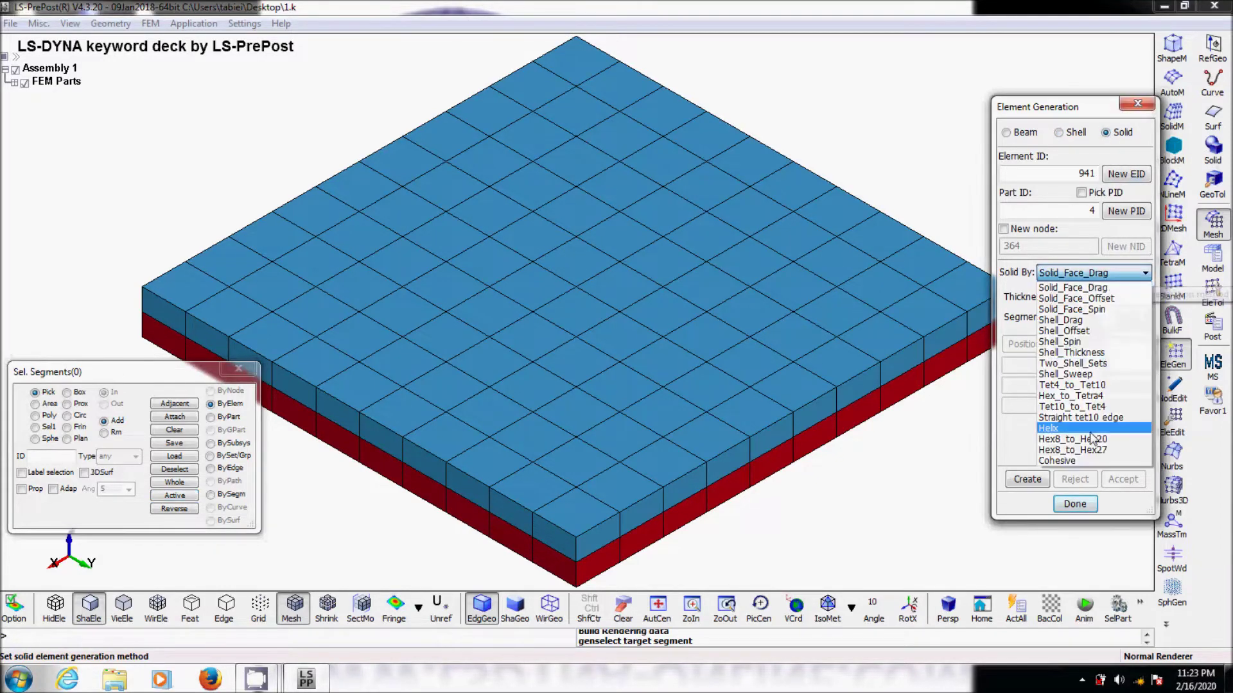
{"action": "left_click", "coordinate": [1066, 461]}
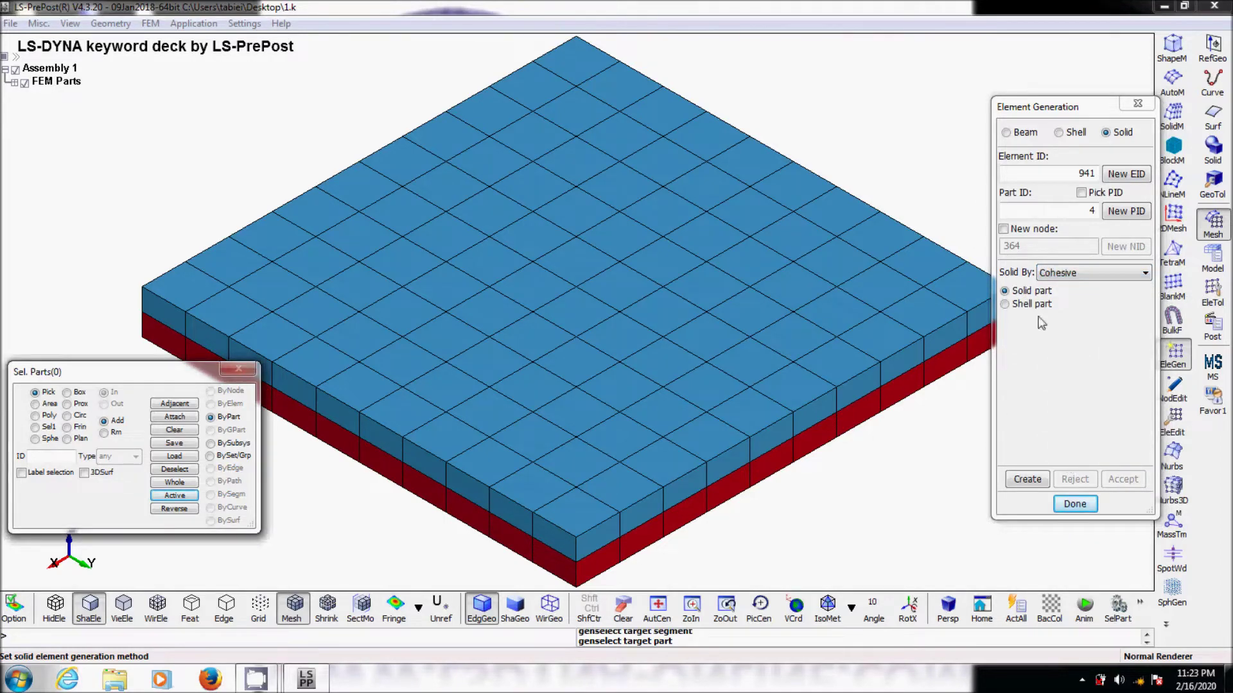
{"action": "left_click", "coordinate": [1005, 304]}
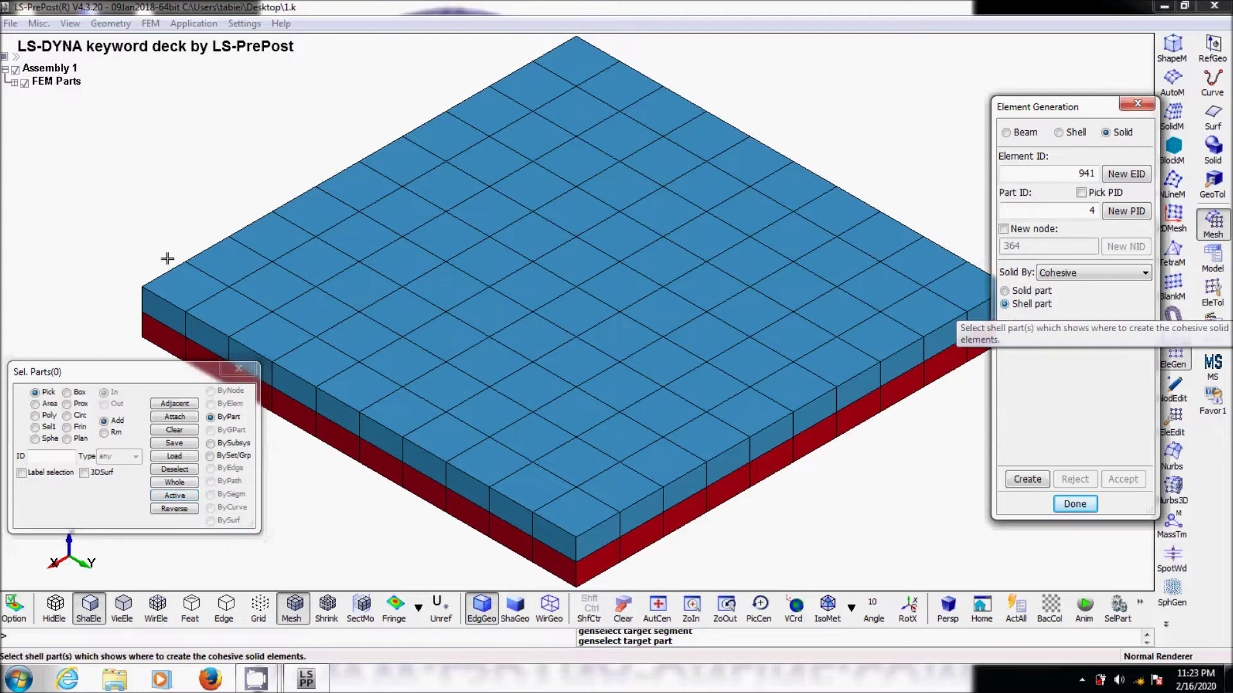
{"action": "left_click", "coordinate": [12, 82]}
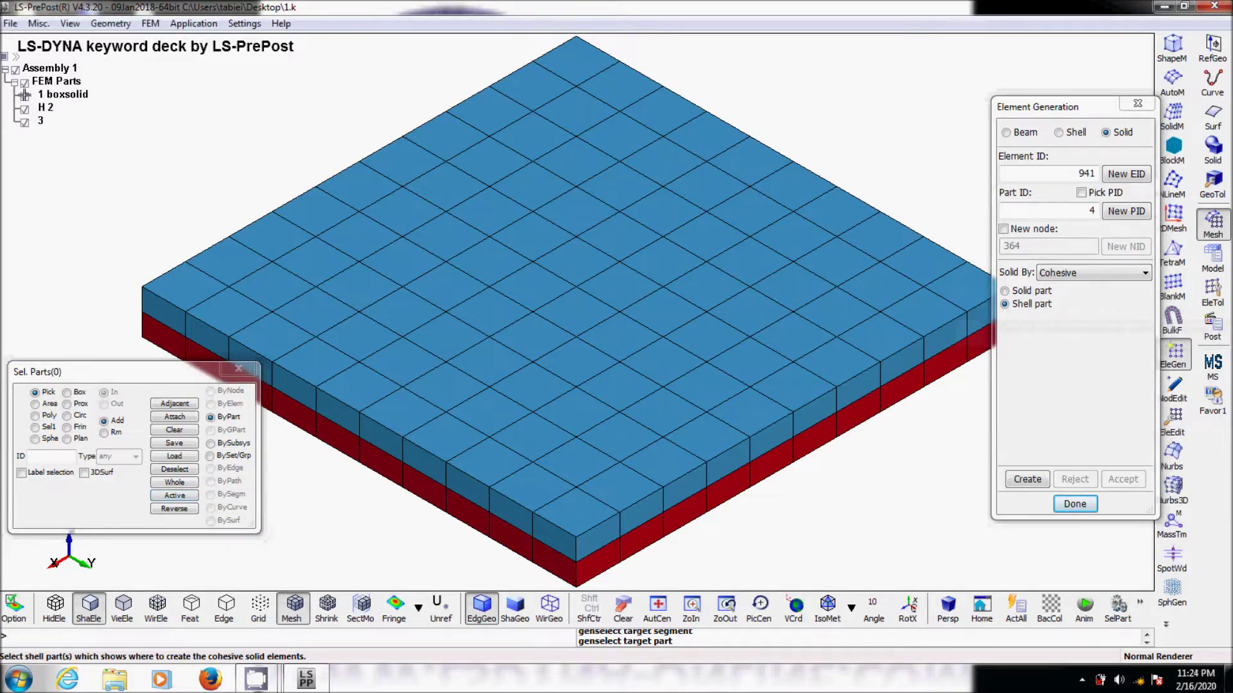
{"action": "left_click", "coordinate": [24, 95]}
{"action": "left_click", "coordinate": [25, 109]}
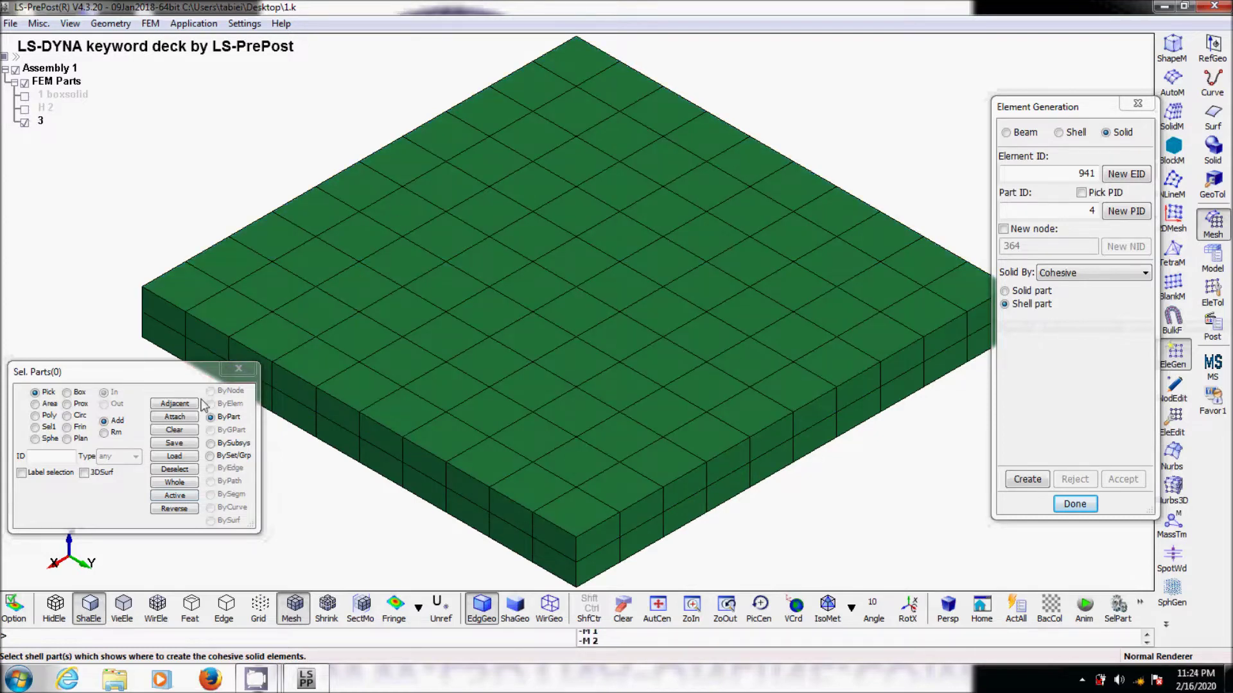
{"action": "left_click", "coordinate": [174, 495]}
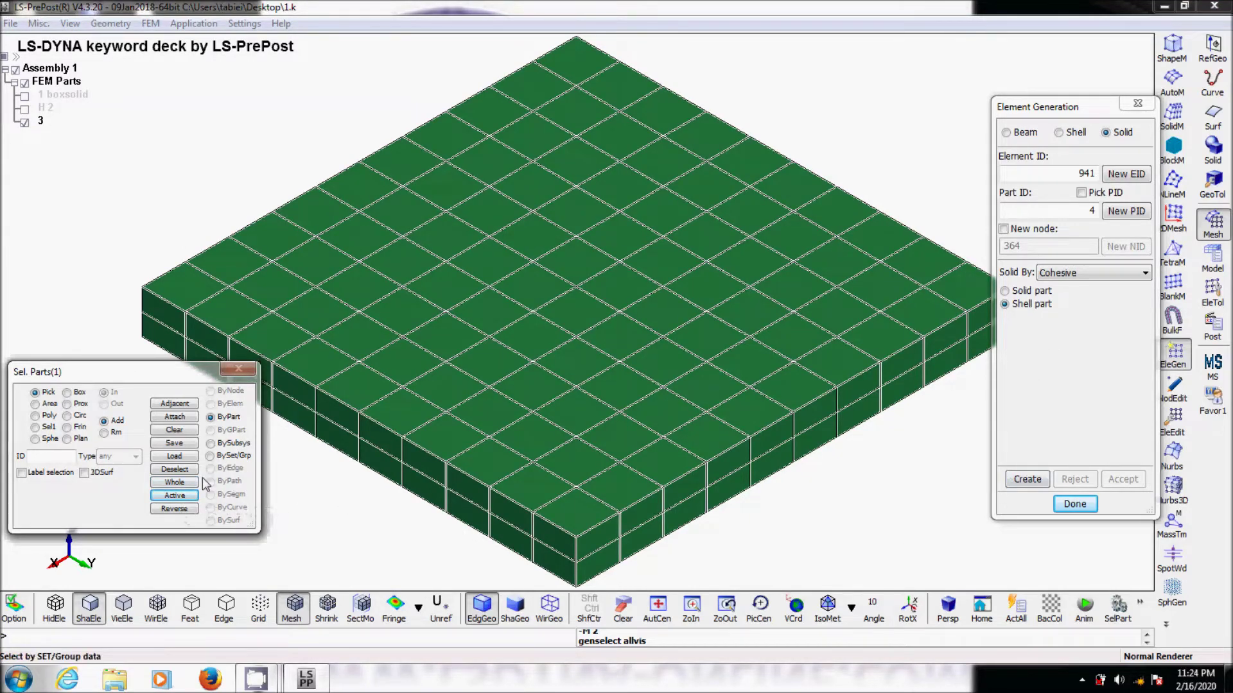
{"action": "left_click", "coordinate": [1006, 292]}
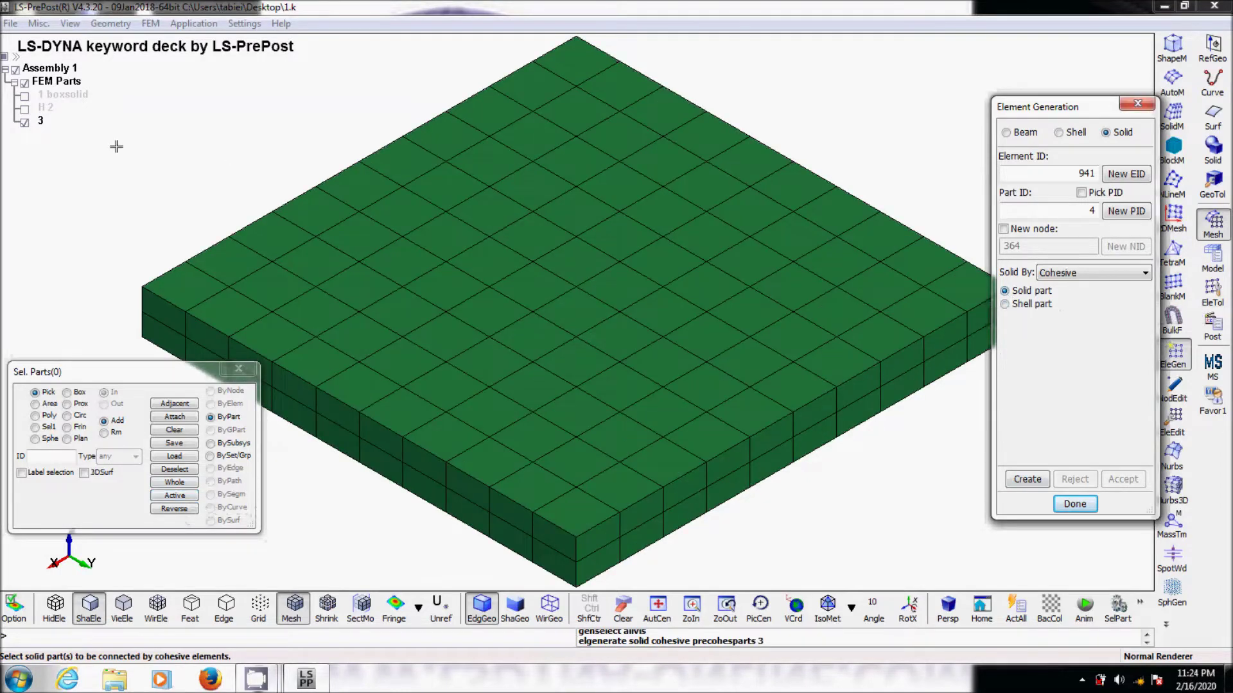
Select the boxsolid and H 2 layers and create 460 cohesive elements in part 4
{"action": "left_click", "coordinate": [27, 124]}
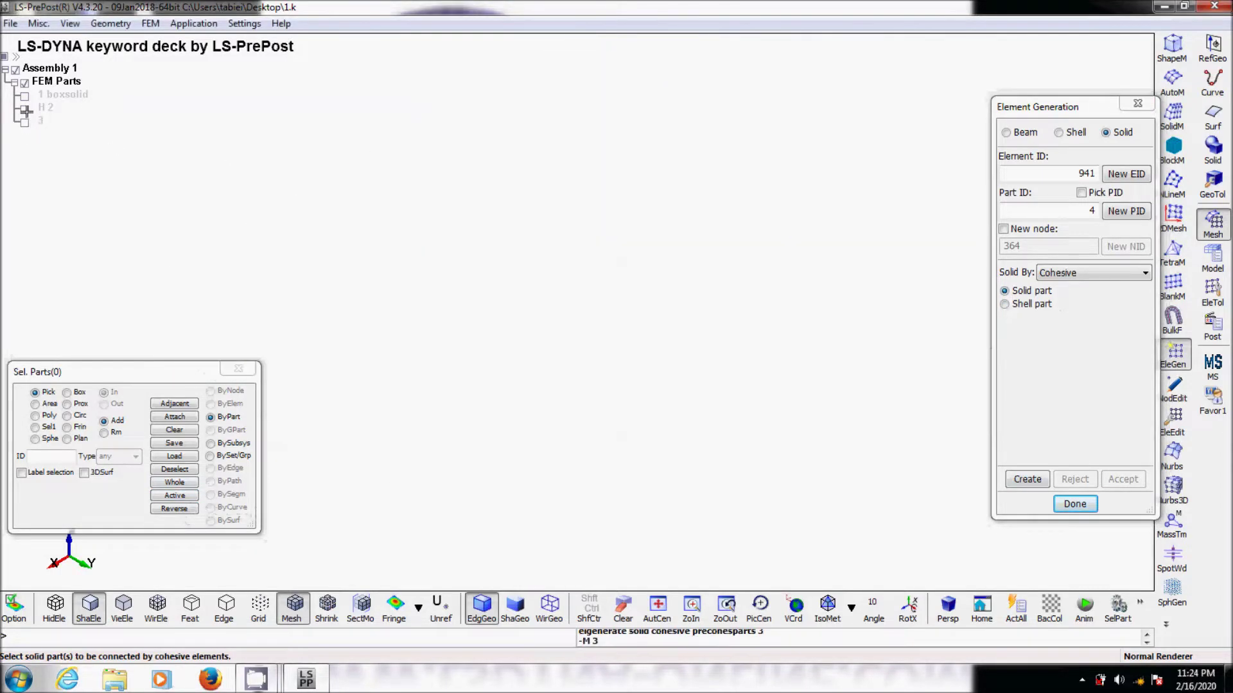
{"action": "left_click", "coordinate": [25, 109]}
{"action": "left_click", "coordinate": [25, 96]}
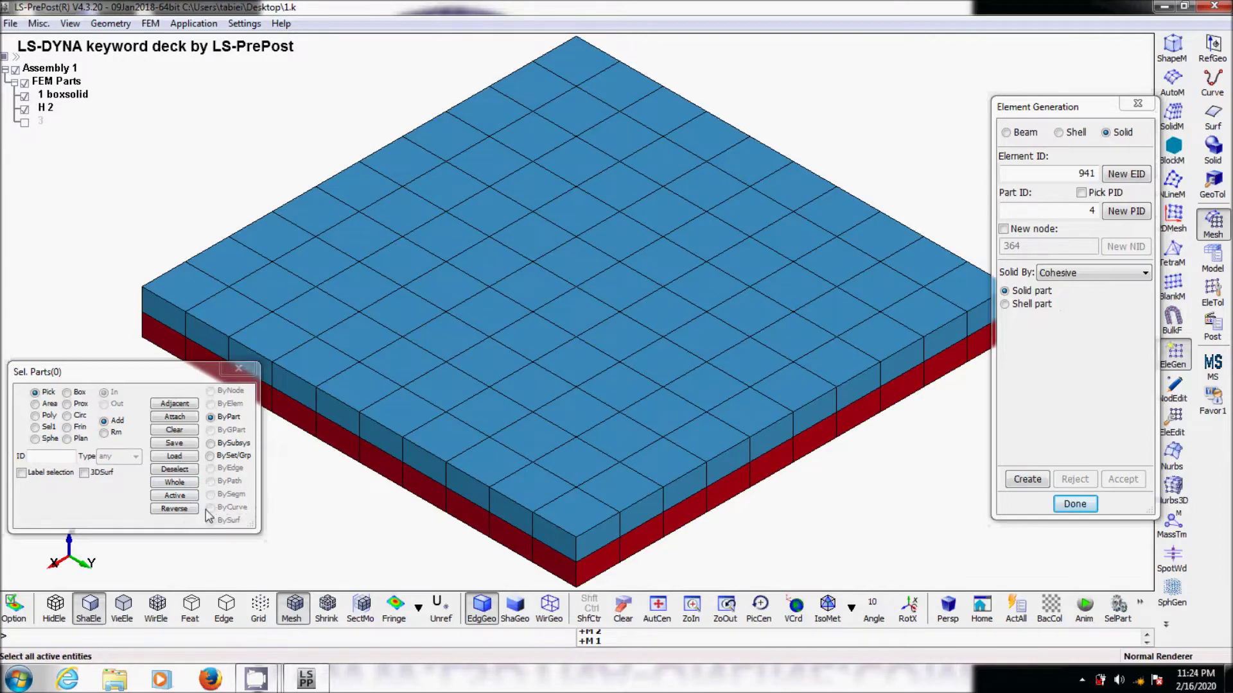
{"action": "left_click", "coordinate": [191, 497]}
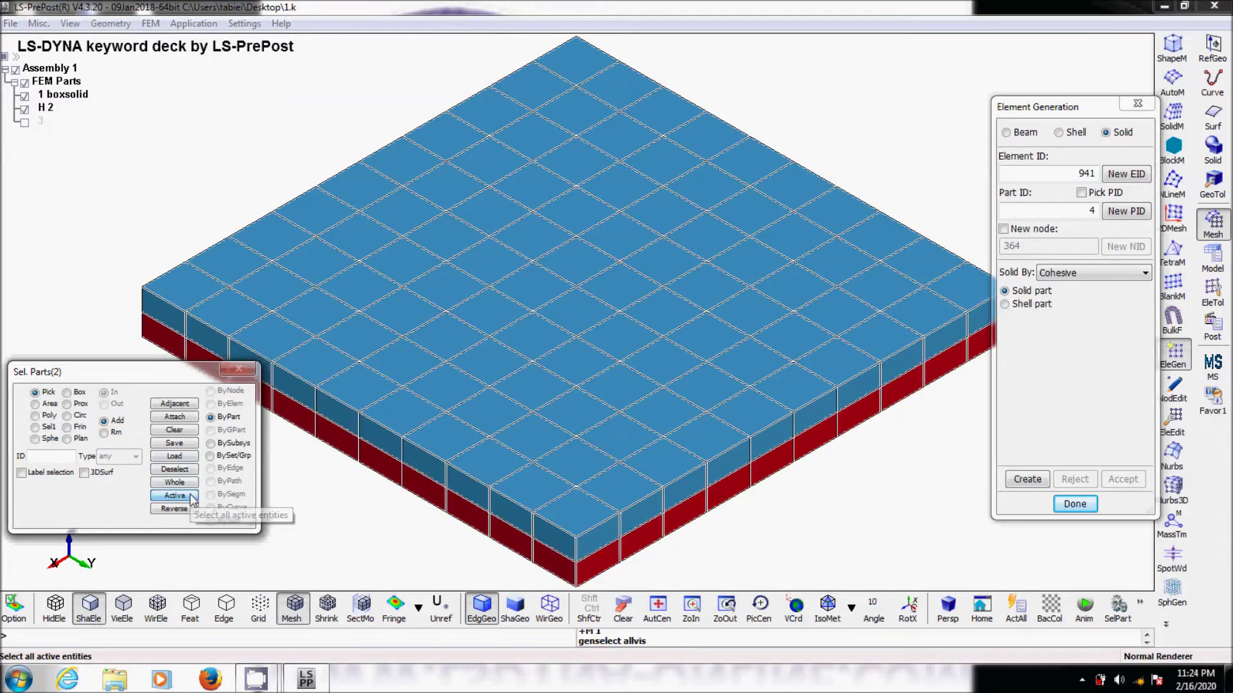
{"action": "left_click", "coordinate": [1034, 479]}
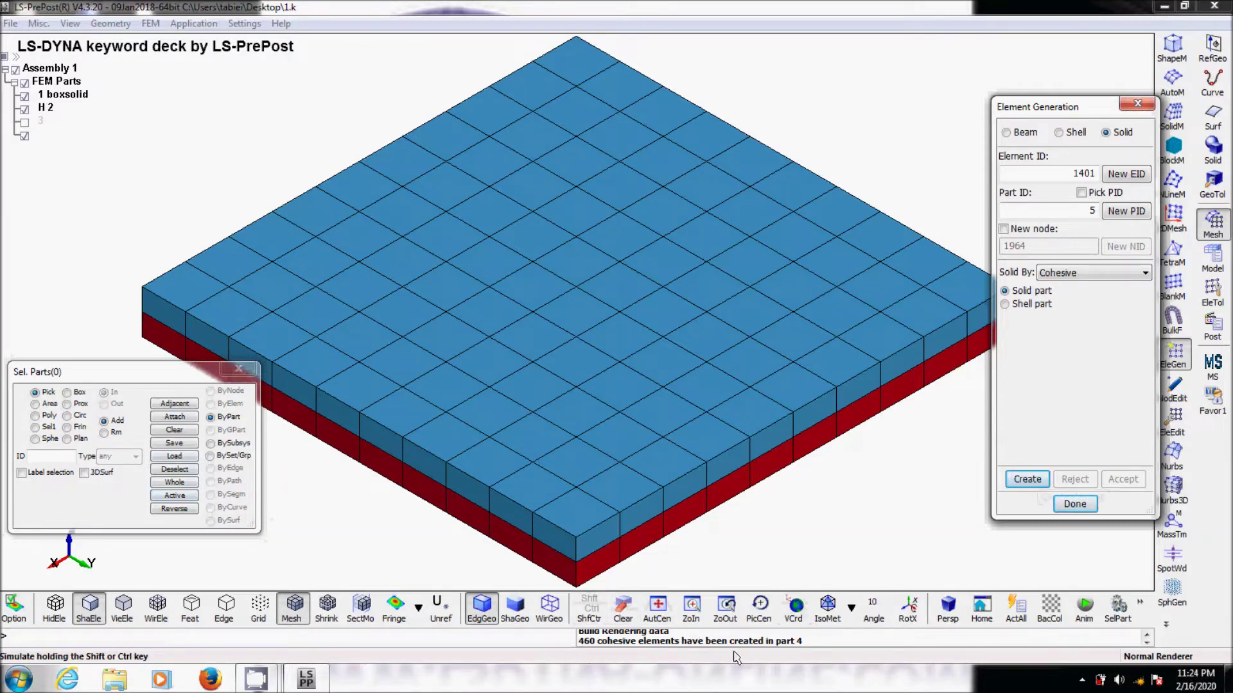
{"action": "left_click", "coordinate": [1073, 504]}
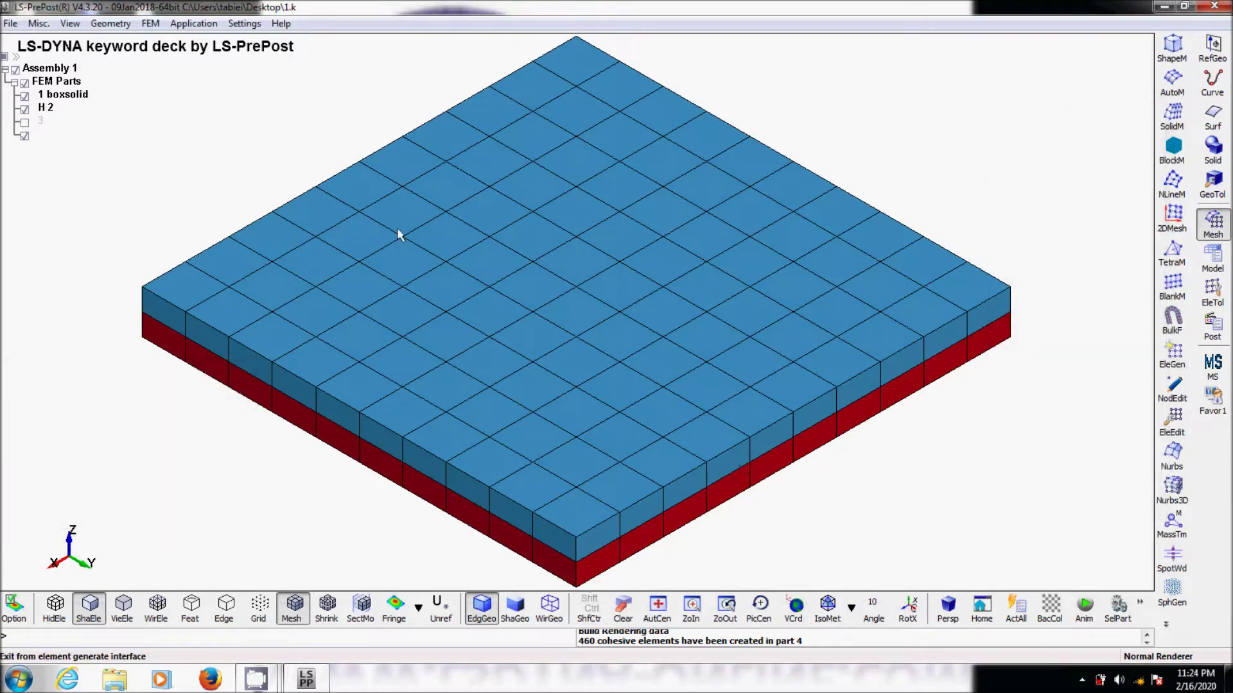
Isolate shell part 3 in the parts tree and delete it
{"action": "left_click", "coordinate": [25, 123]}
{"action": "left_click", "coordinate": [24, 136]}
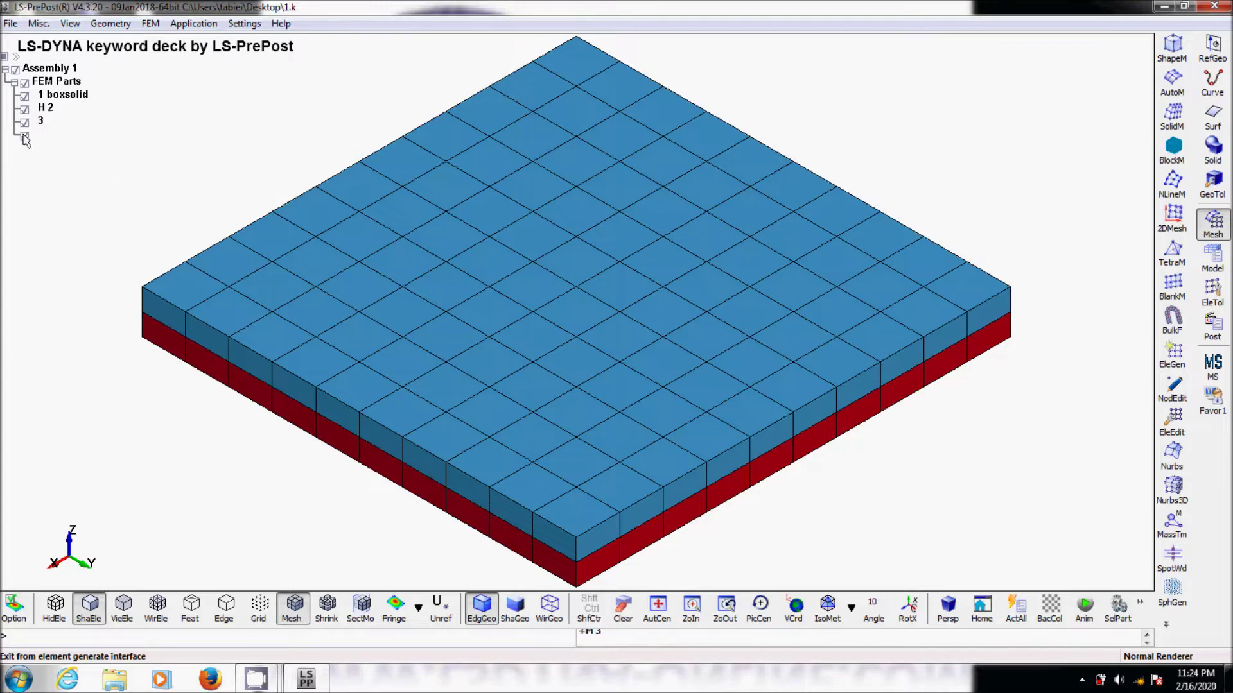
{"action": "left_click", "coordinate": [25, 109]}
{"action": "left_click", "coordinate": [25, 96]}
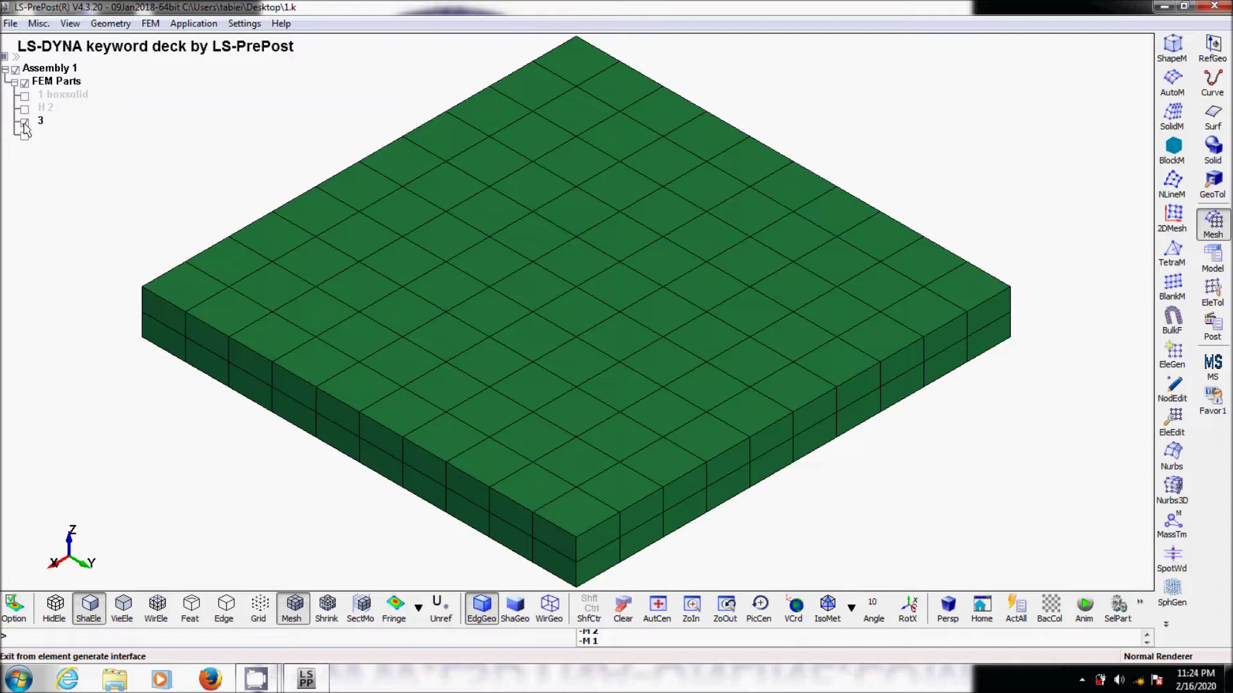
{"action": "right_click", "coordinate": [40, 121]}
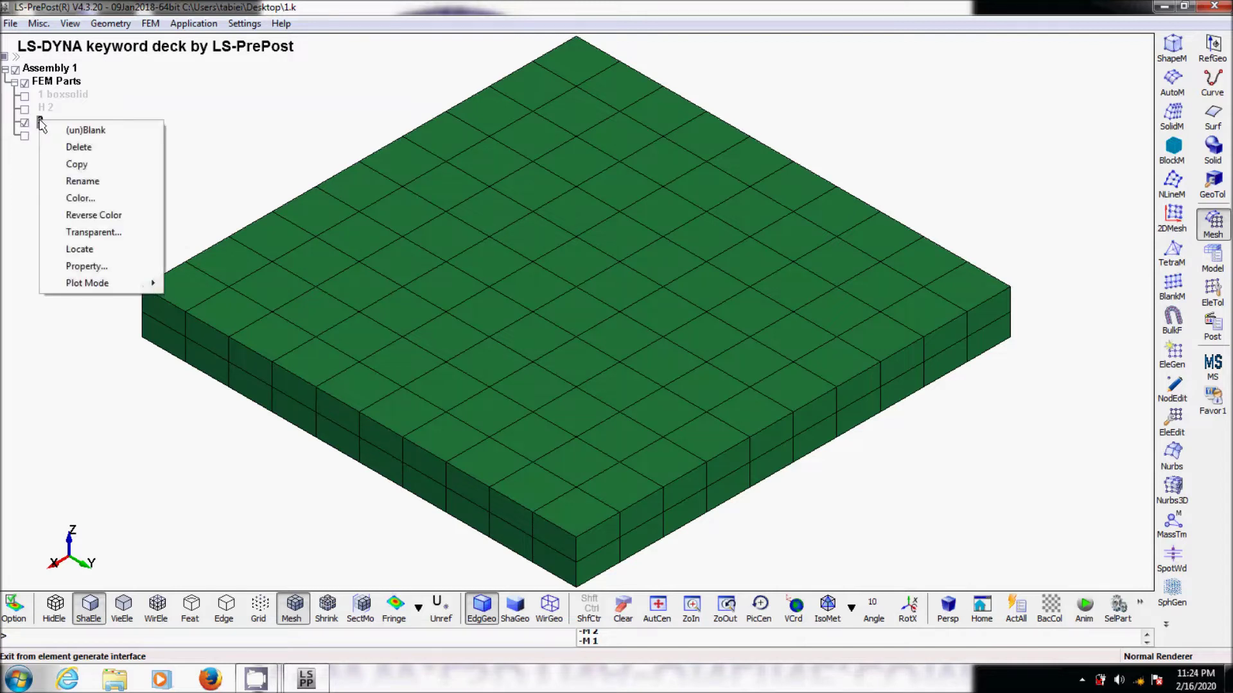
{"action": "left_click", "coordinate": [79, 147]}
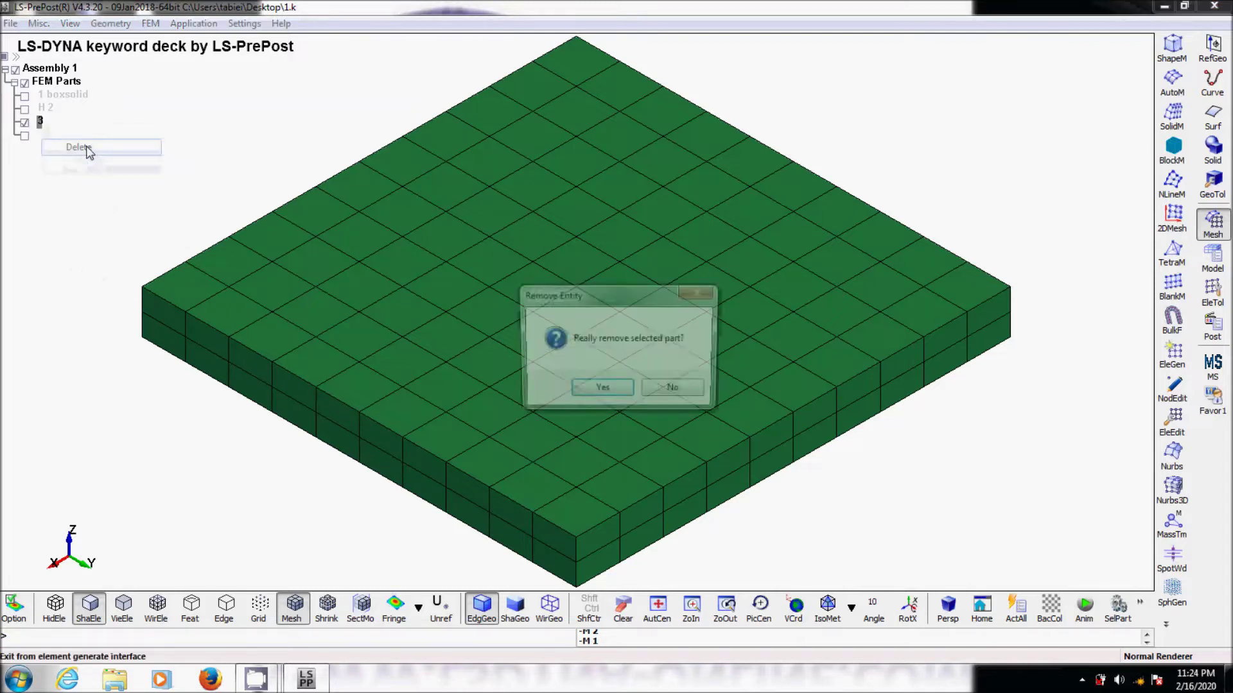
{"action": "left_click", "coordinate": [602, 391]}
Show cohesive part 4 and switch to the Front preset view
{"action": "left_click", "coordinate": [24, 124]}
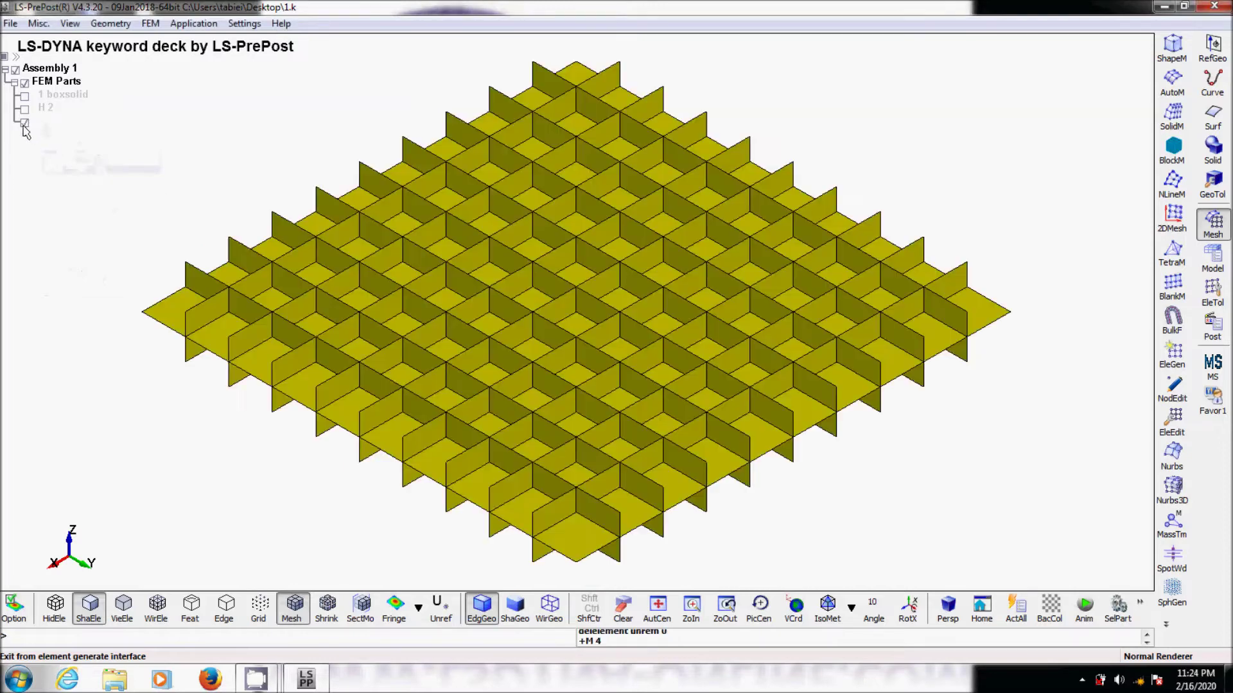
{"action": "left_click", "coordinate": [854, 610]}
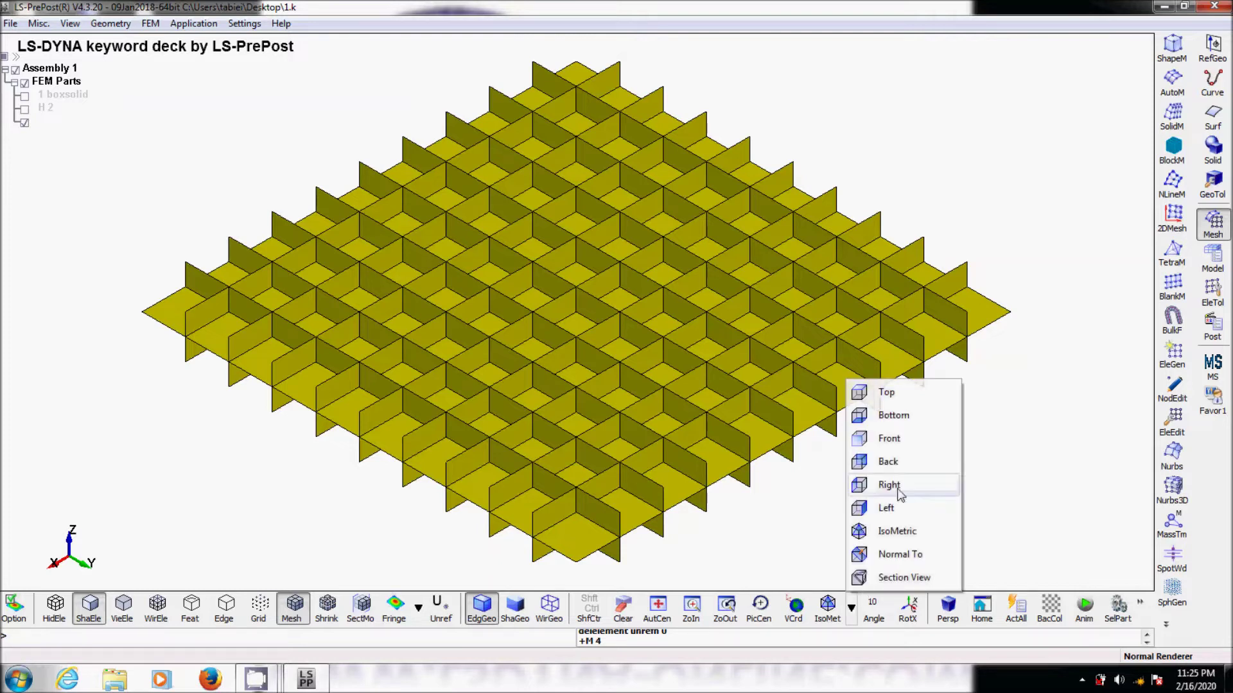
{"action": "left_click", "coordinate": [884, 438]}
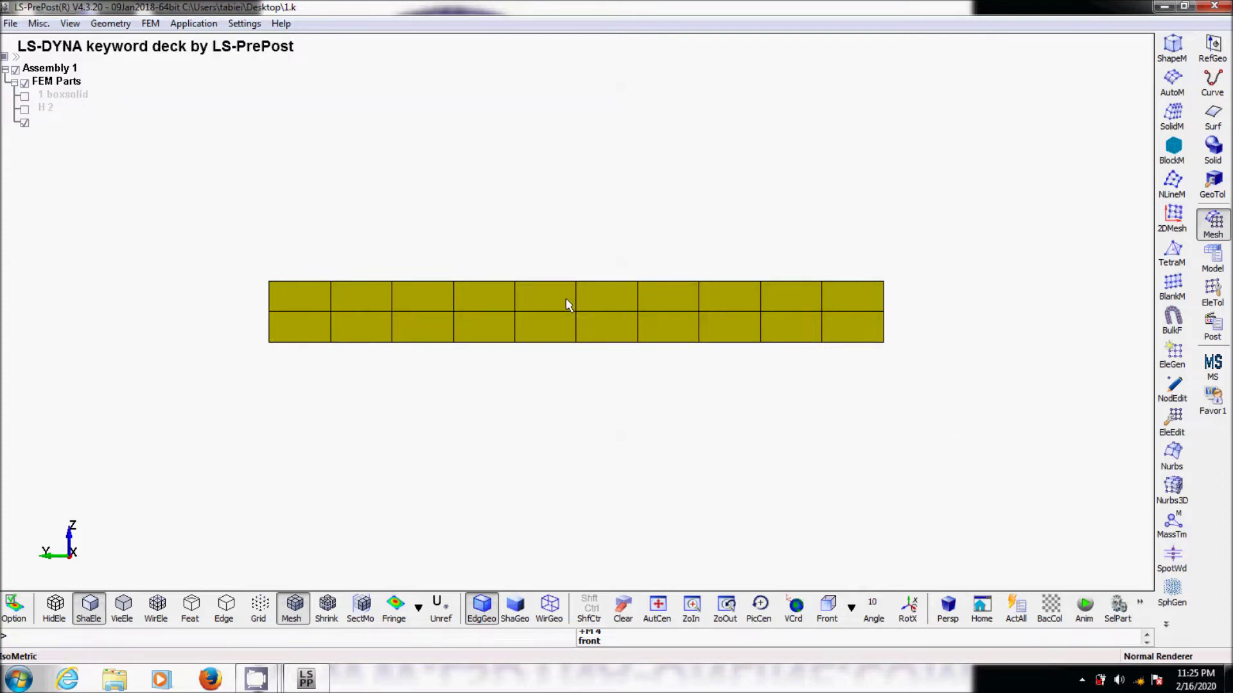
Box-select both rows of elements and delete all 360, leaving the flat cohesive sheet
{"action": "left_click", "coordinate": [1207, 292]}
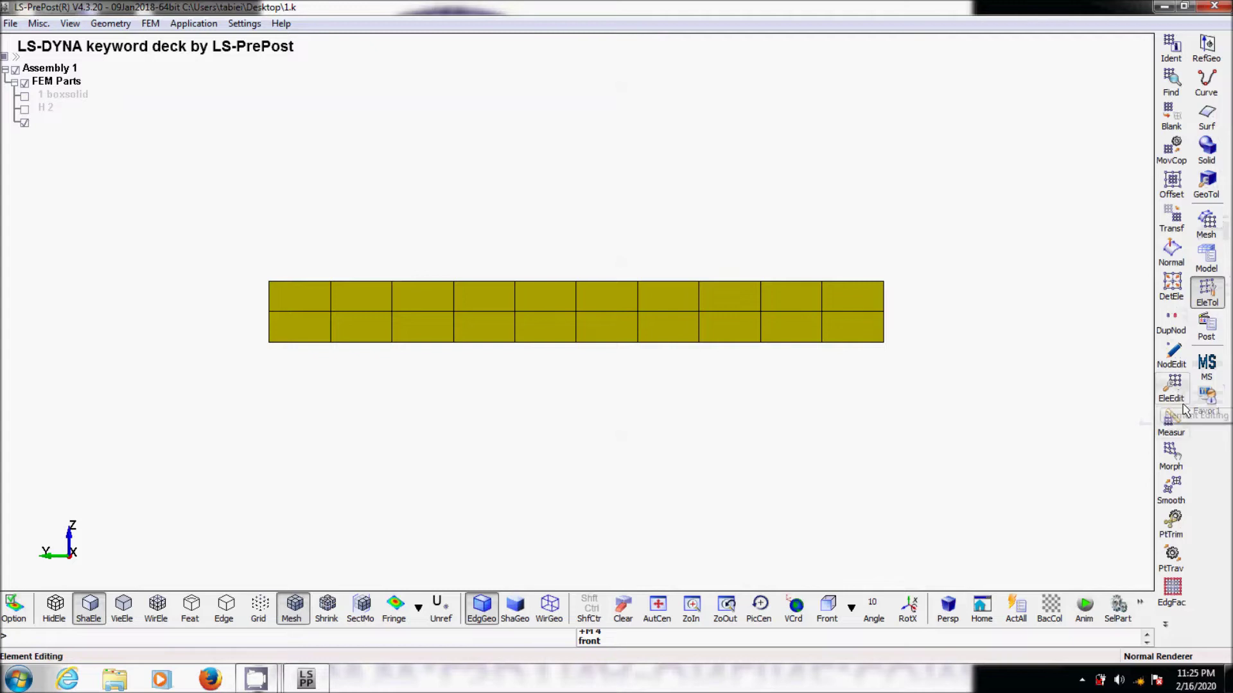
{"action": "left_click", "coordinate": [1173, 392]}
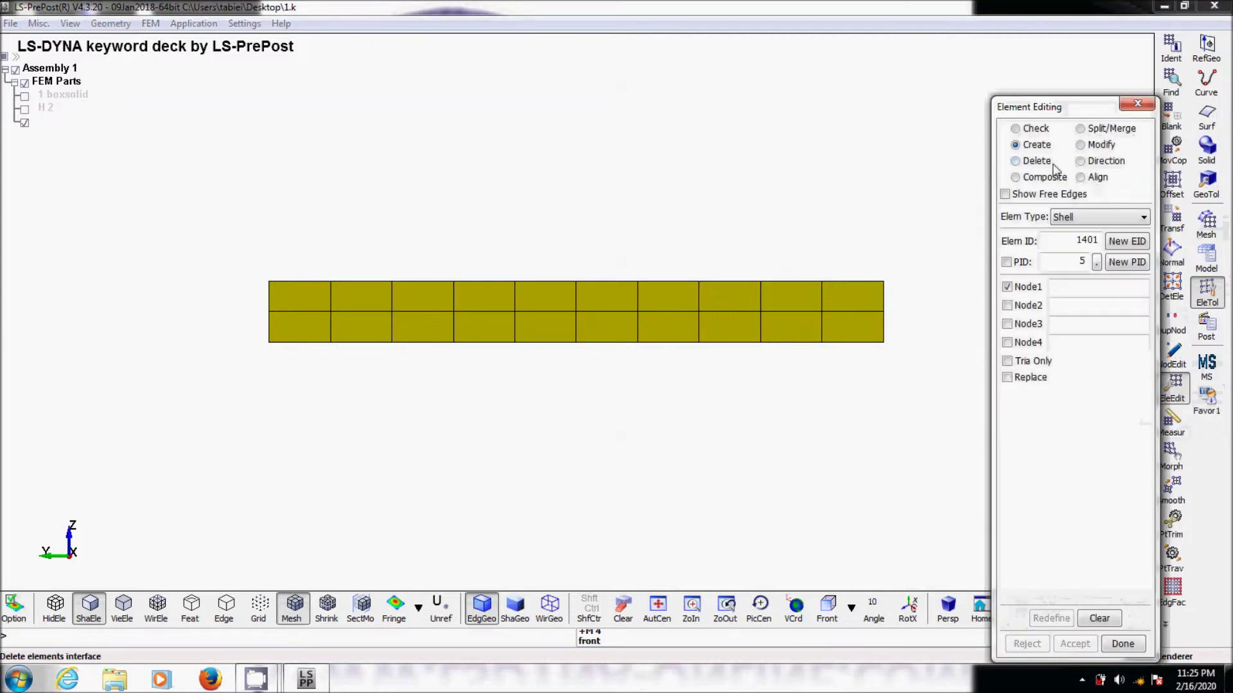
{"action": "left_click", "coordinate": [1052, 160]}
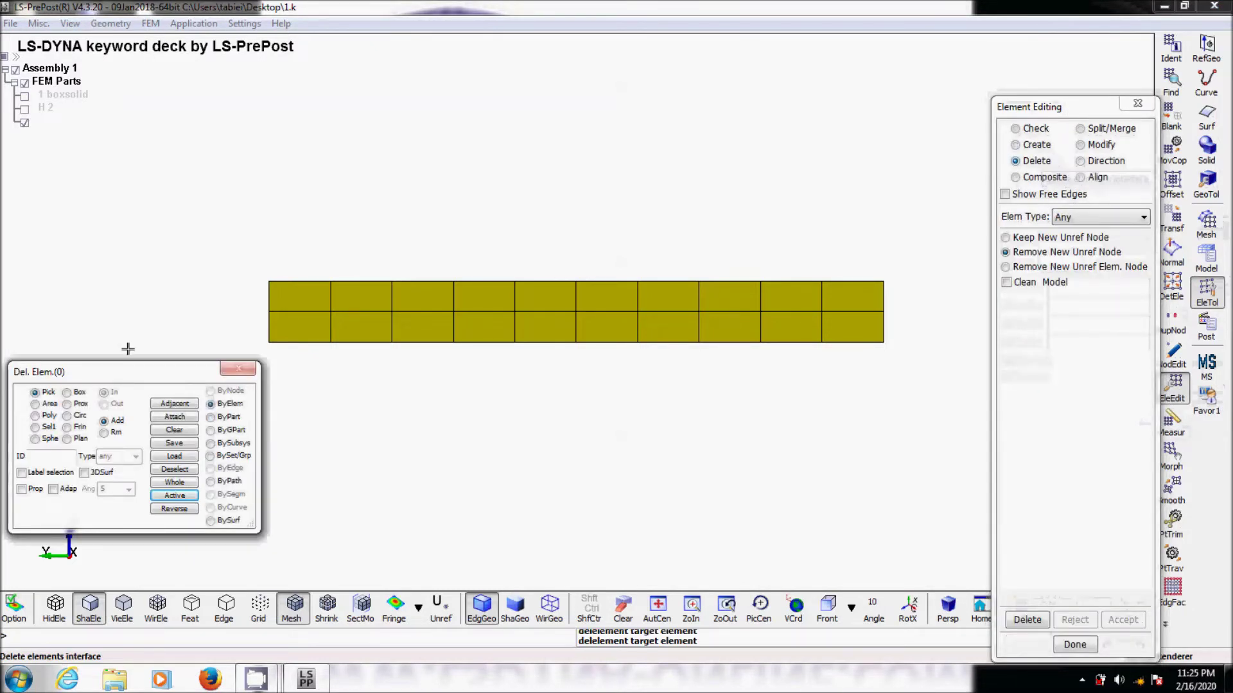
{"action": "left_click", "coordinate": [50, 405]}
{"action": "left_click_drag", "start_coordinate": [201, 232], "coordinate": [899, 309]}
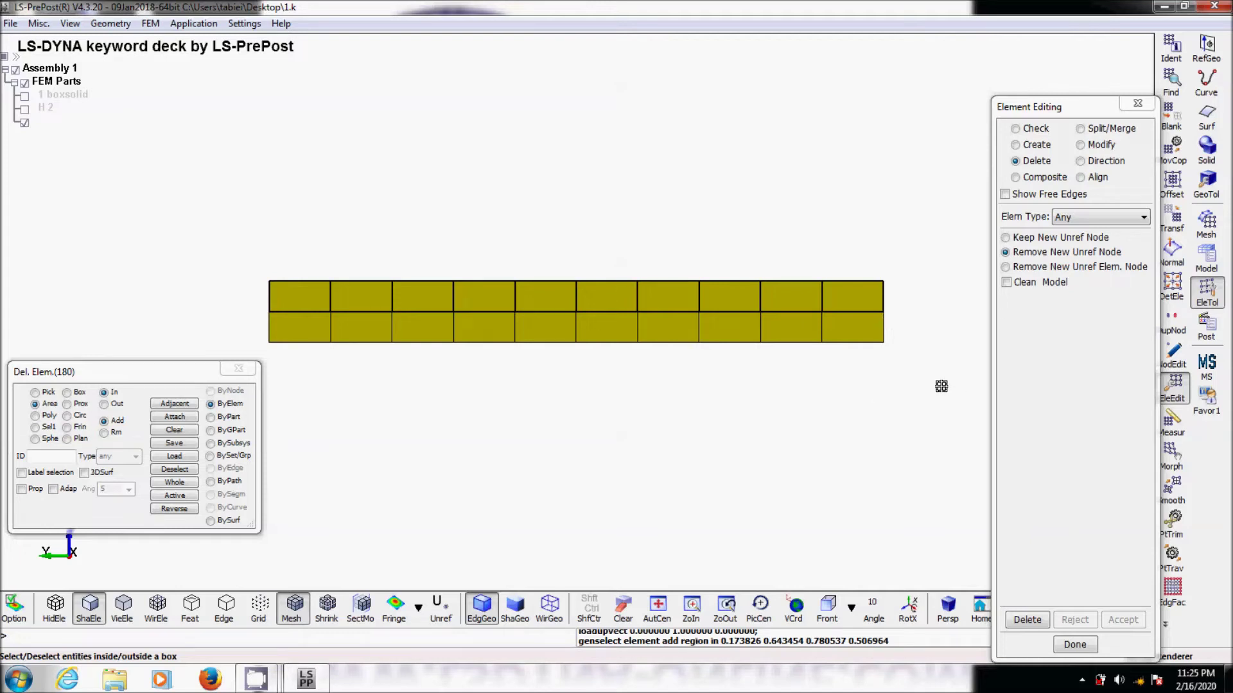
{"action": "left_click_drag", "start_coordinate": [956, 394], "coordinate": [263, 318]}
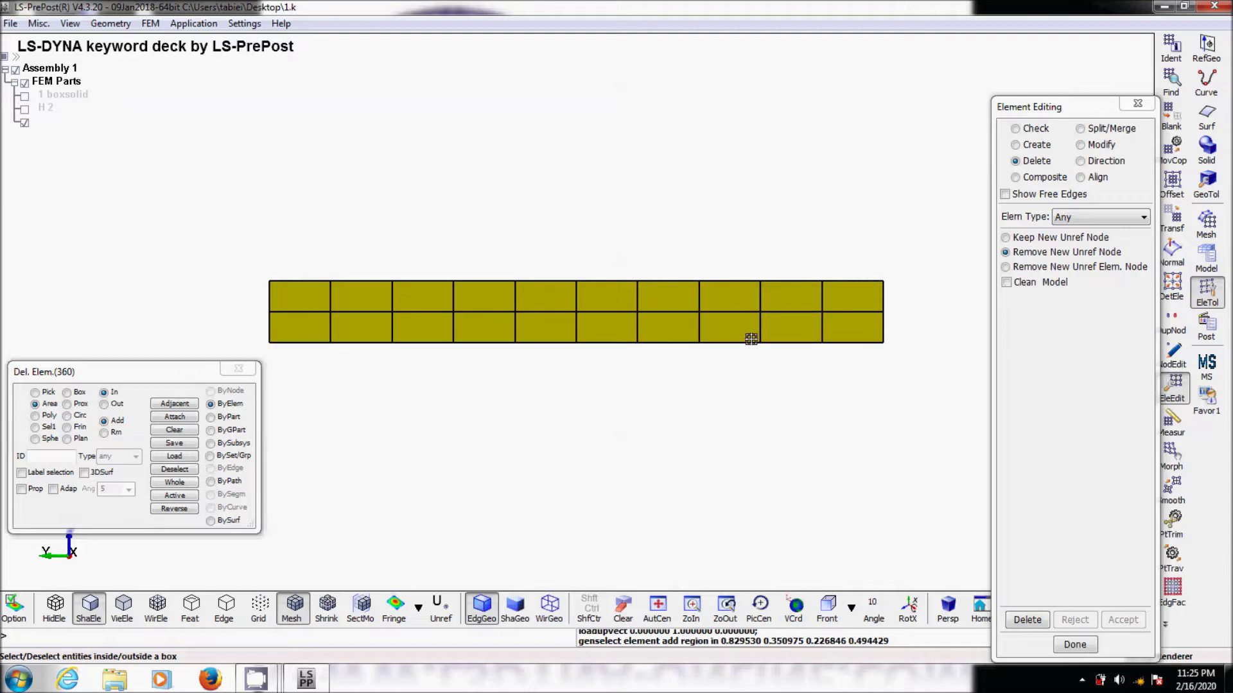
{"action": "left_click", "coordinate": [1027, 619]}
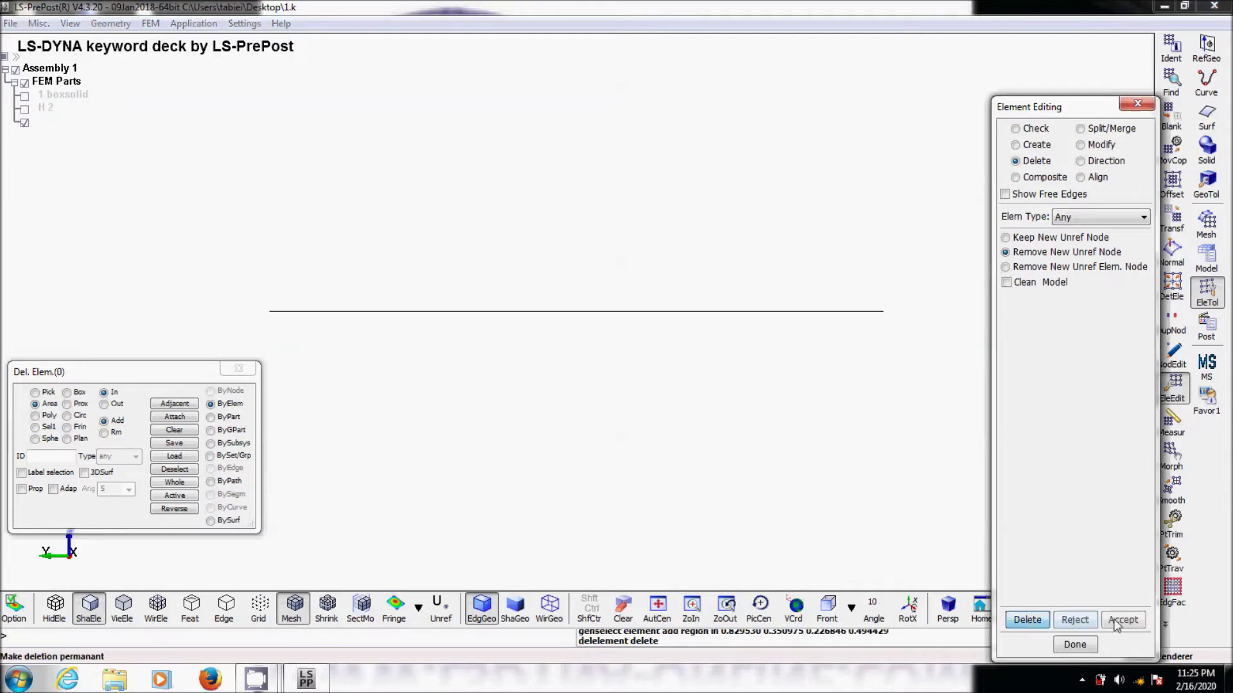
{"action": "left_click", "coordinate": [1073, 642]}
{"action": "left_click_drag", "start_coordinate": [510, 289], "coordinate": [742, 412]}
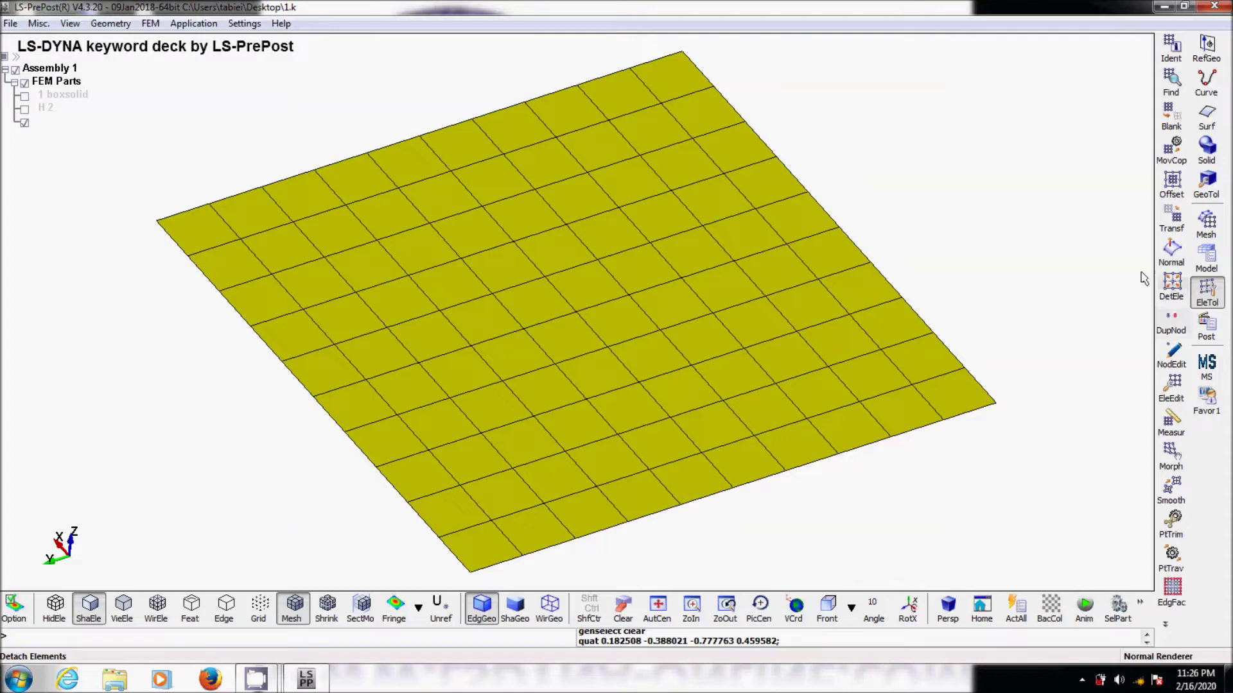
Display only the 1 boxsolid part
{"action": "left_click", "coordinate": [1206, 257]}
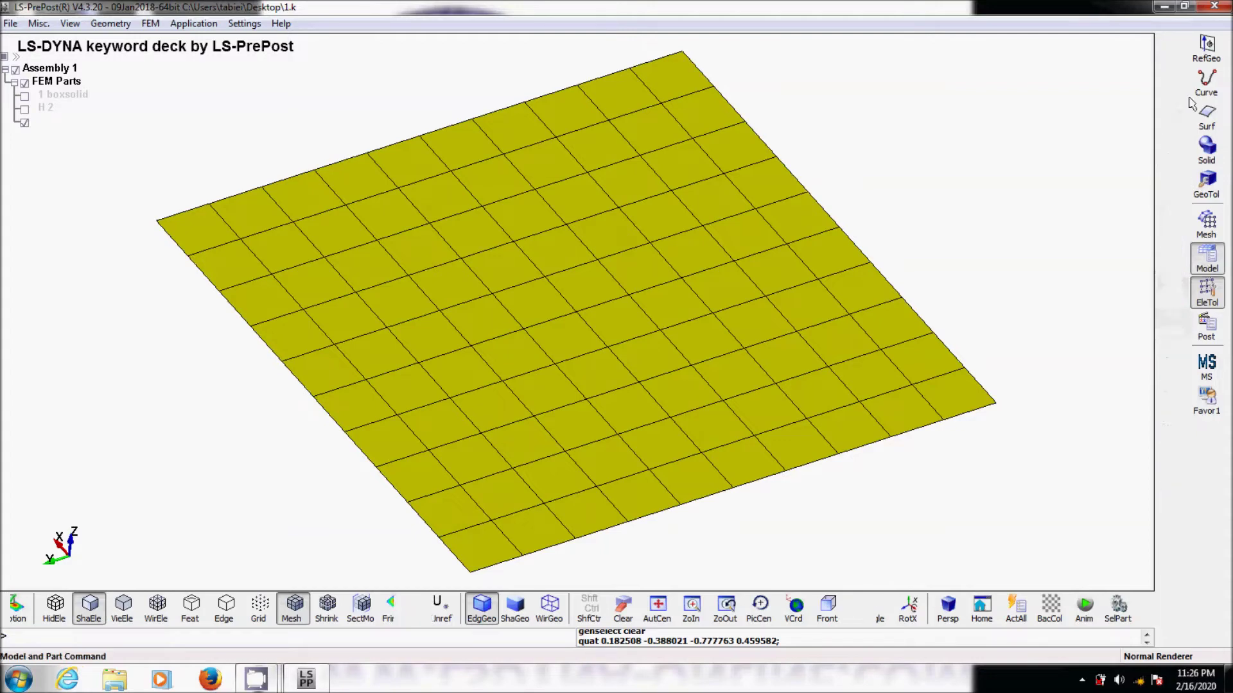
{"action": "left_click", "coordinate": [1166, 57]}
{"action": "left_click", "coordinate": [1103, 147]}
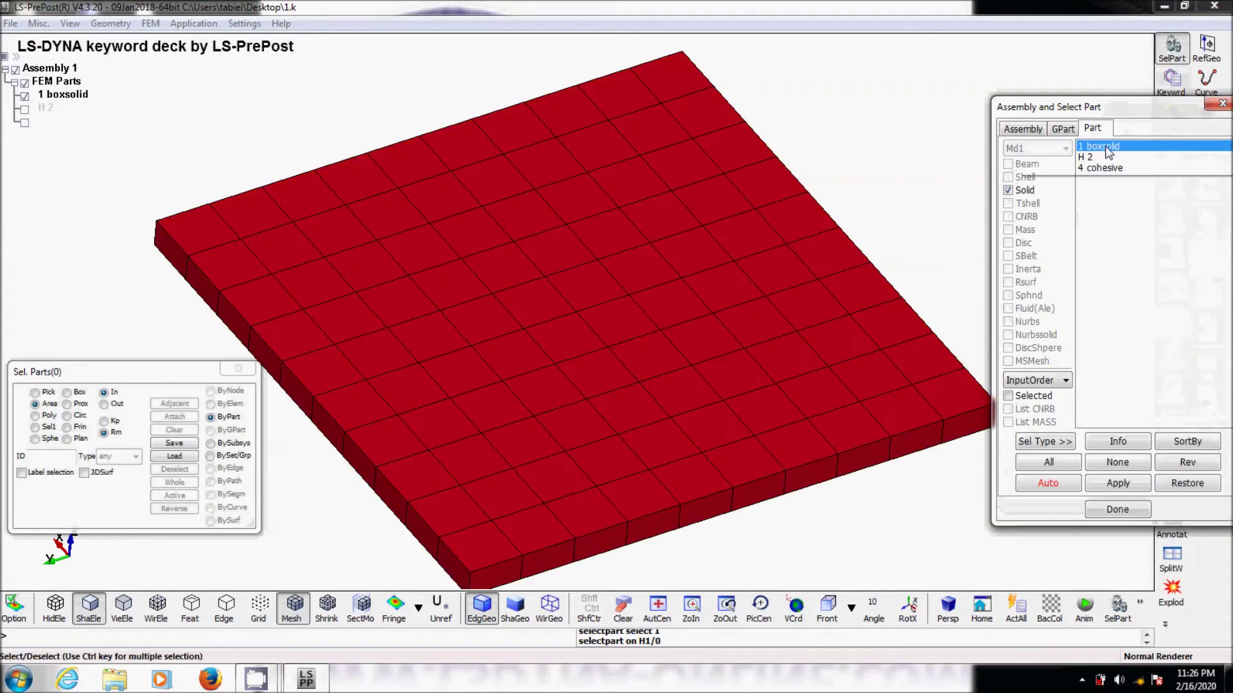
{"action": "left_click", "coordinate": [1117, 509]}
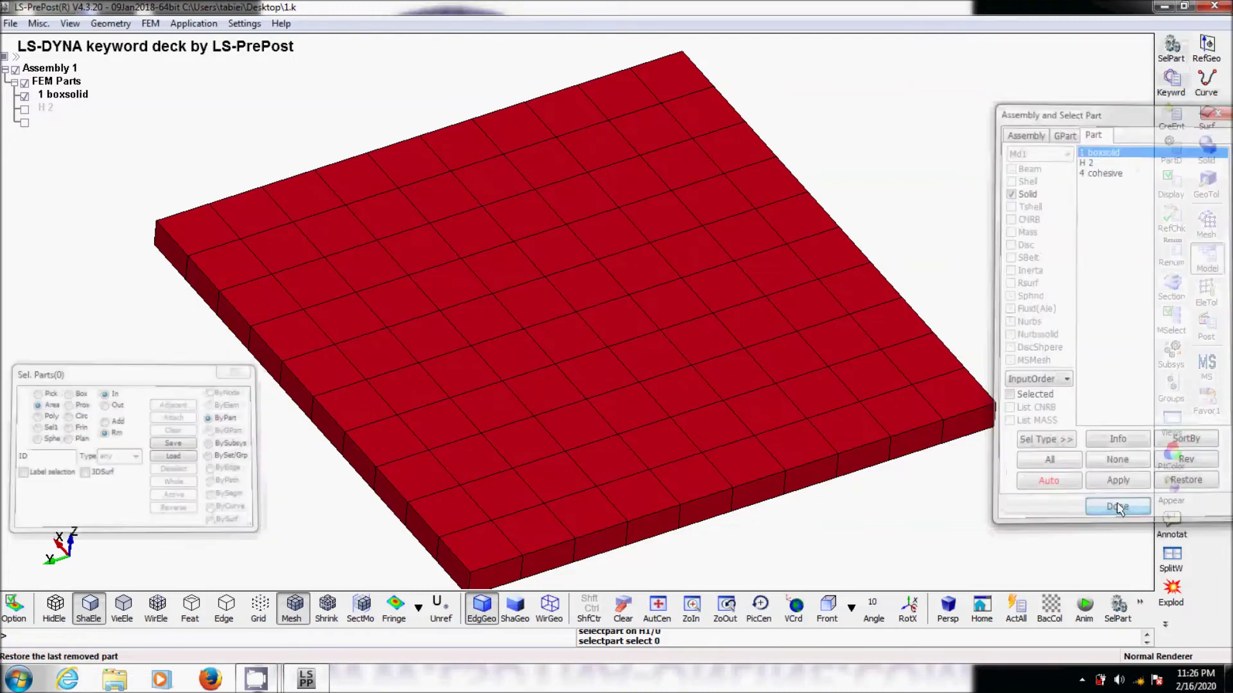
Find and merge the 558 duplicate nodes on the boxsolid layer
{"action": "left_click", "coordinate": [1207, 294]}
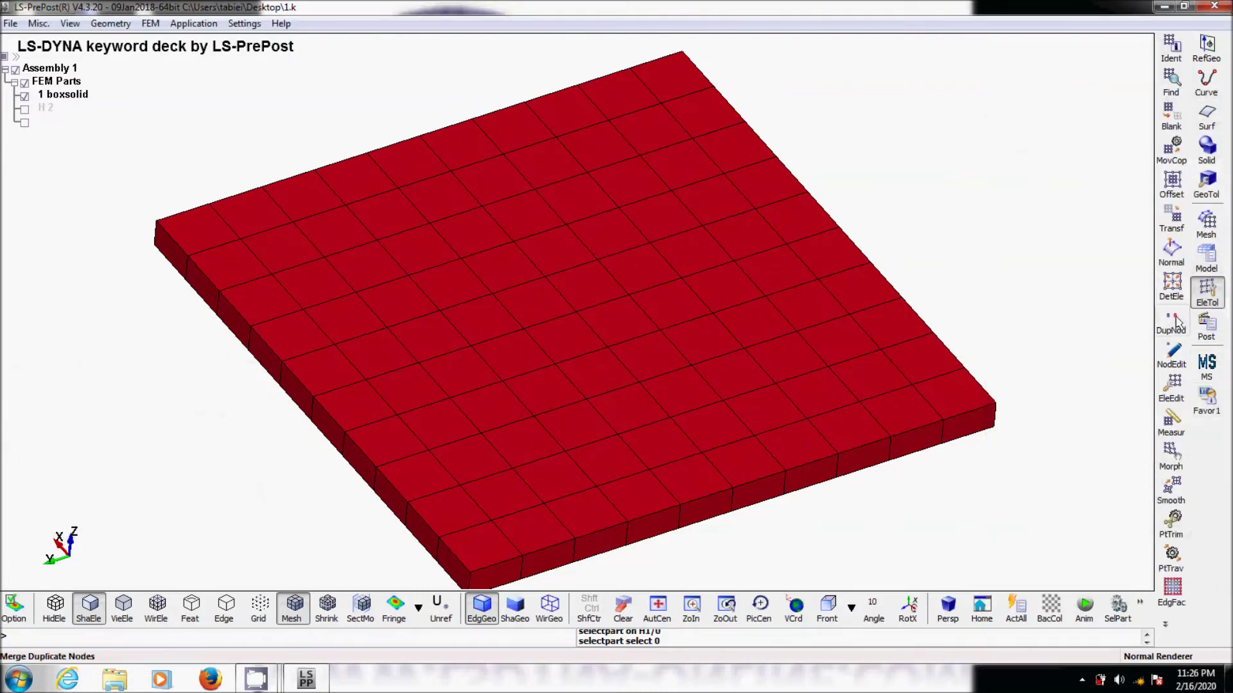
{"action": "left_click", "coordinate": [1175, 321]}
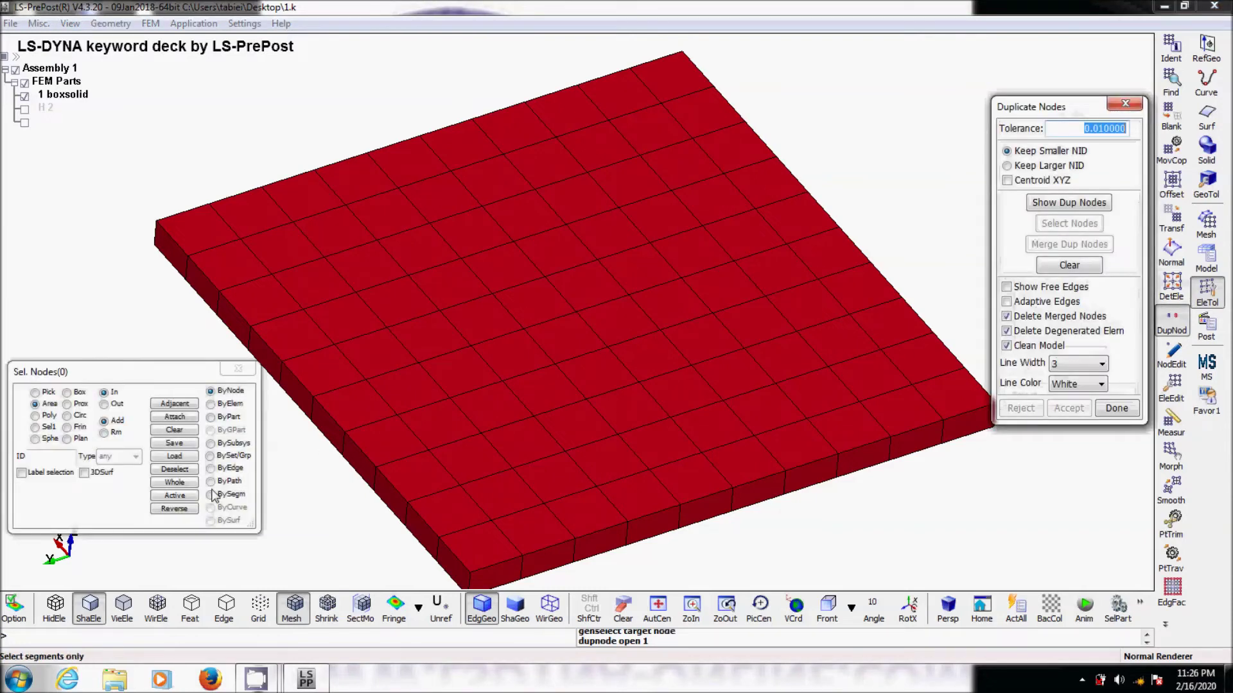
{"action": "left_click", "coordinate": [174, 495]}
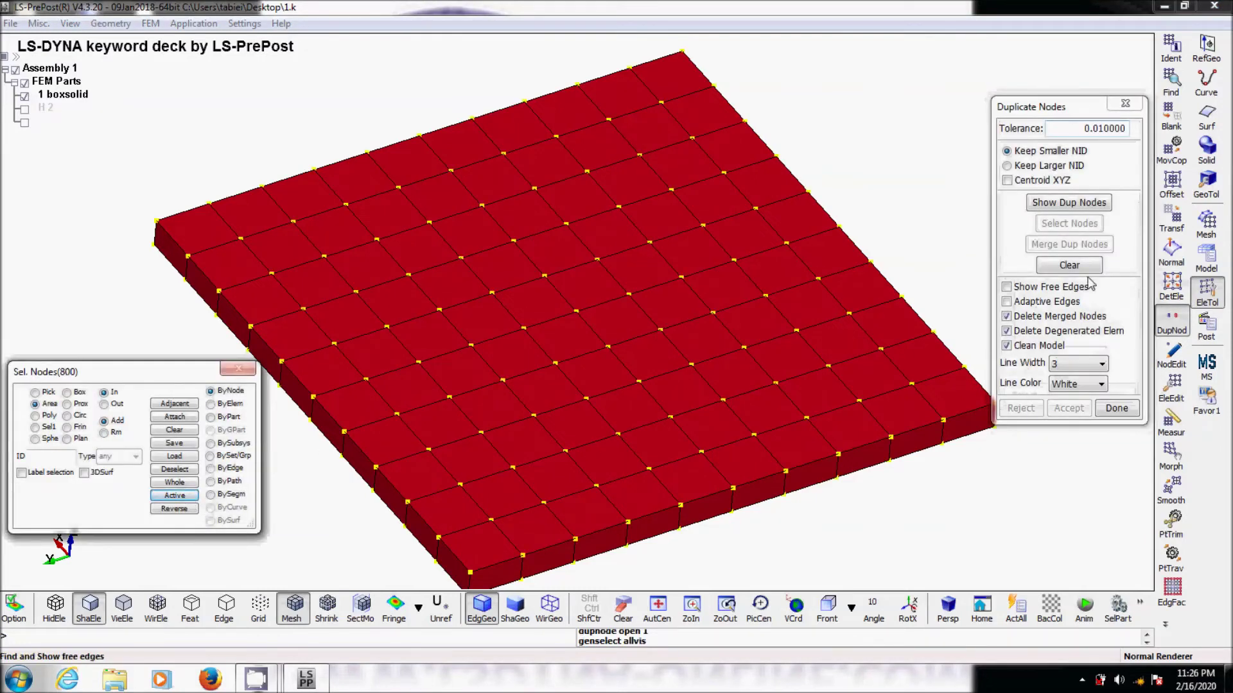
{"action": "left_click", "coordinate": [1067, 203]}
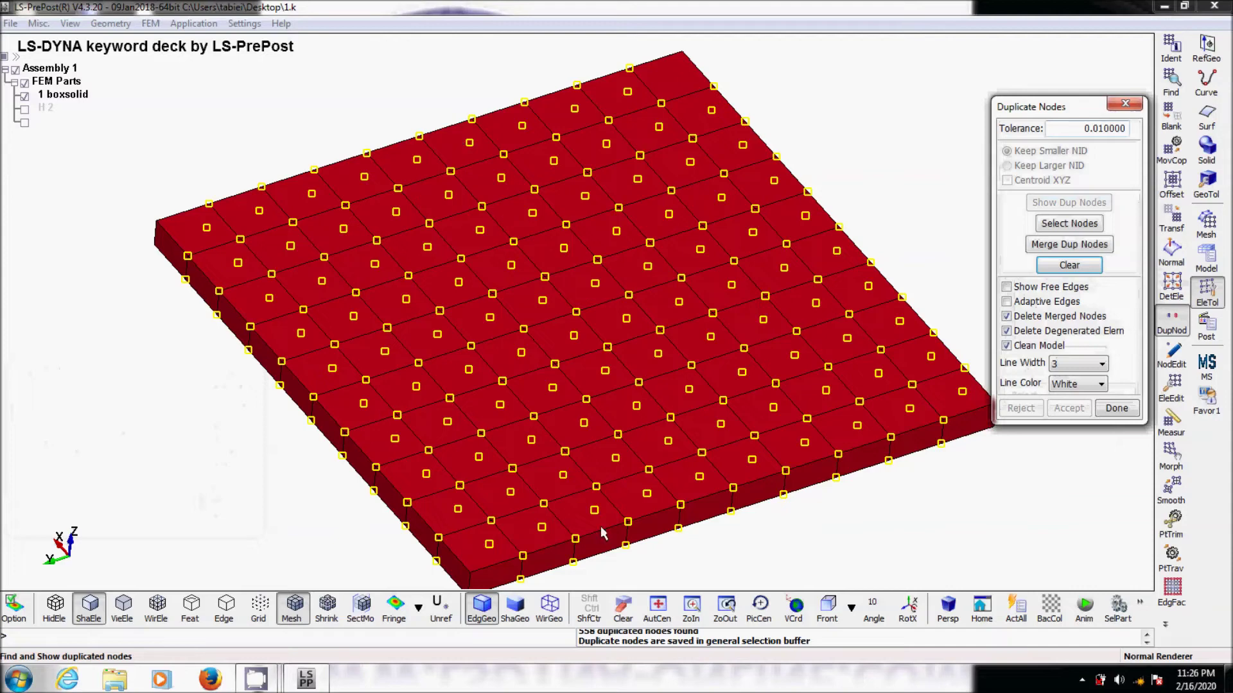
{"action": "left_click", "coordinate": [1060, 246]}
{"action": "left_click", "coordinate": [1116, 408]}
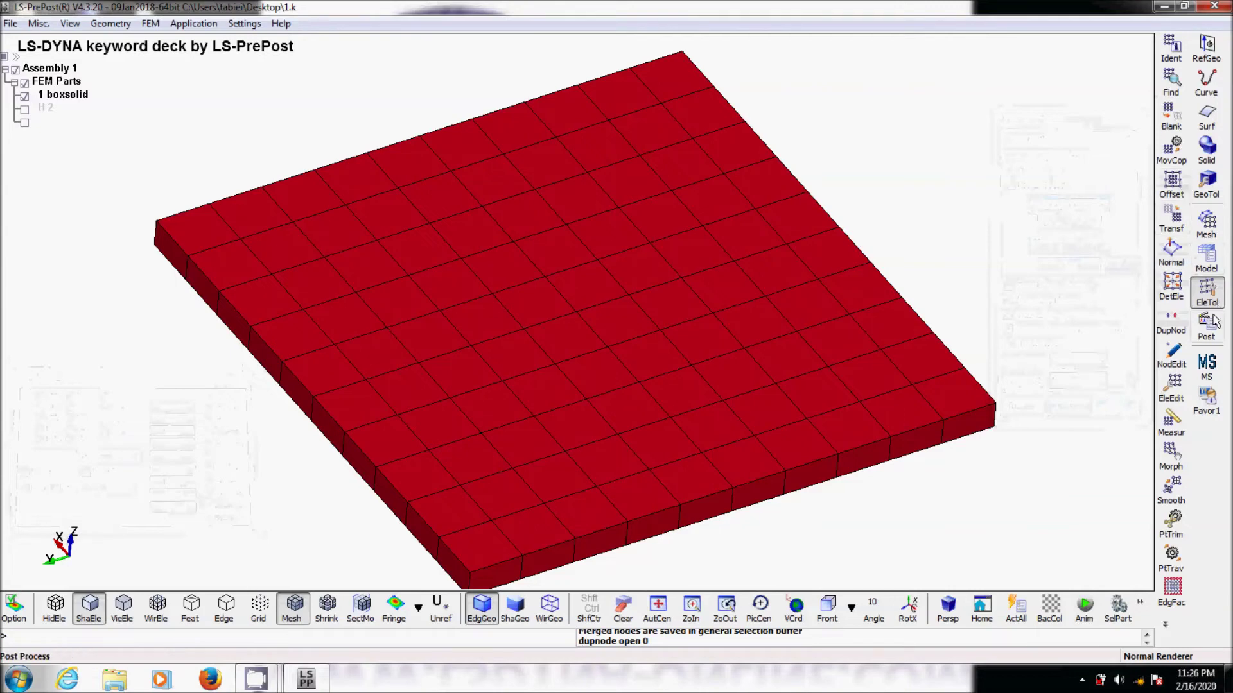
Display only the H 2 part
{"action": "left_click", "coordinate": [1208, 269]}
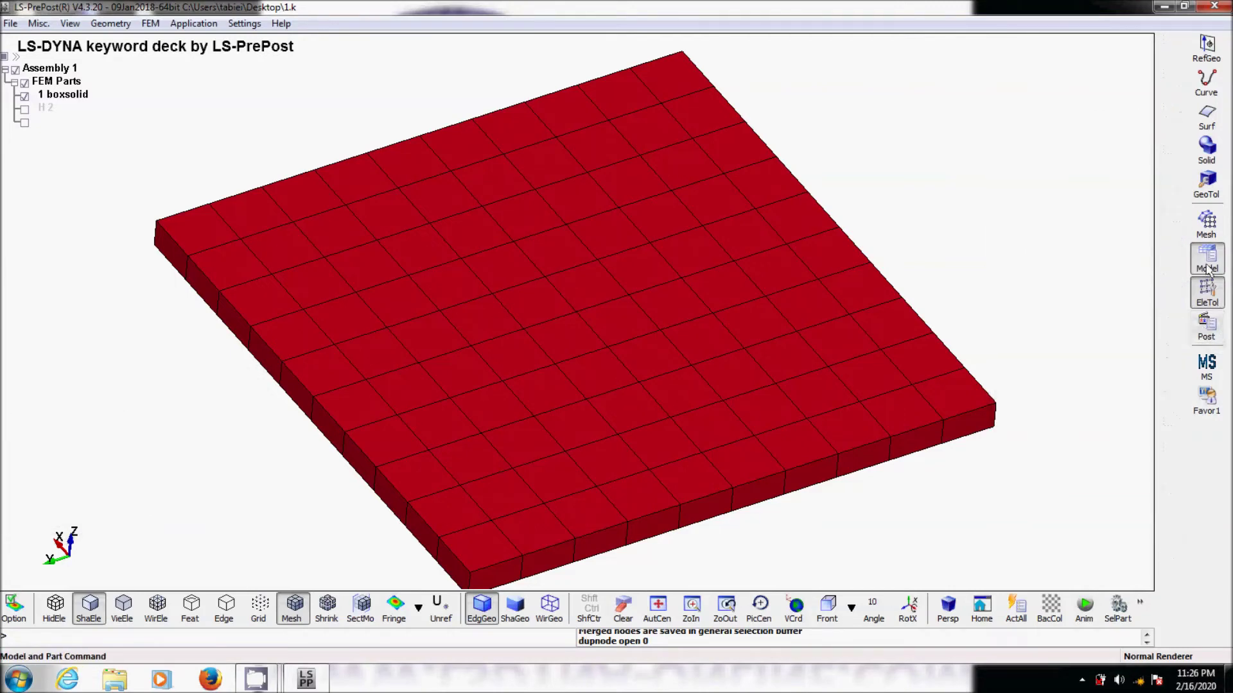
{"action": "left_click", "coordinate": [1172, 49]}
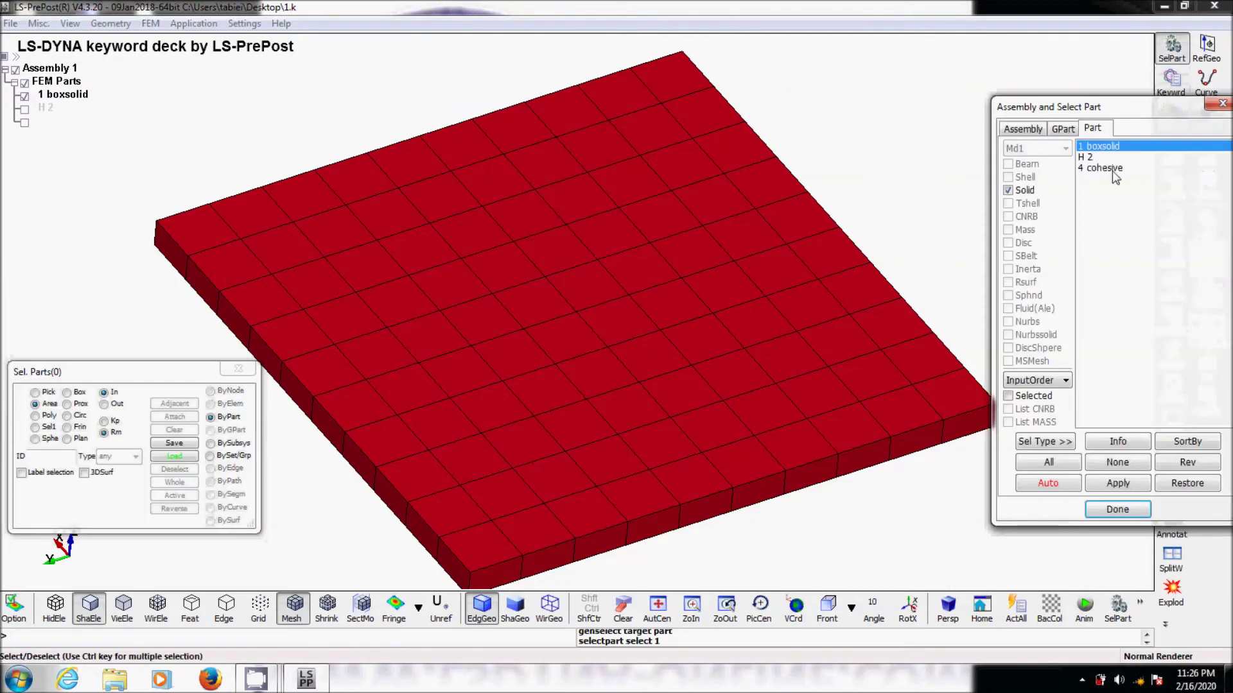
{"action": "left_click", "coordinate": [1101, 158]}
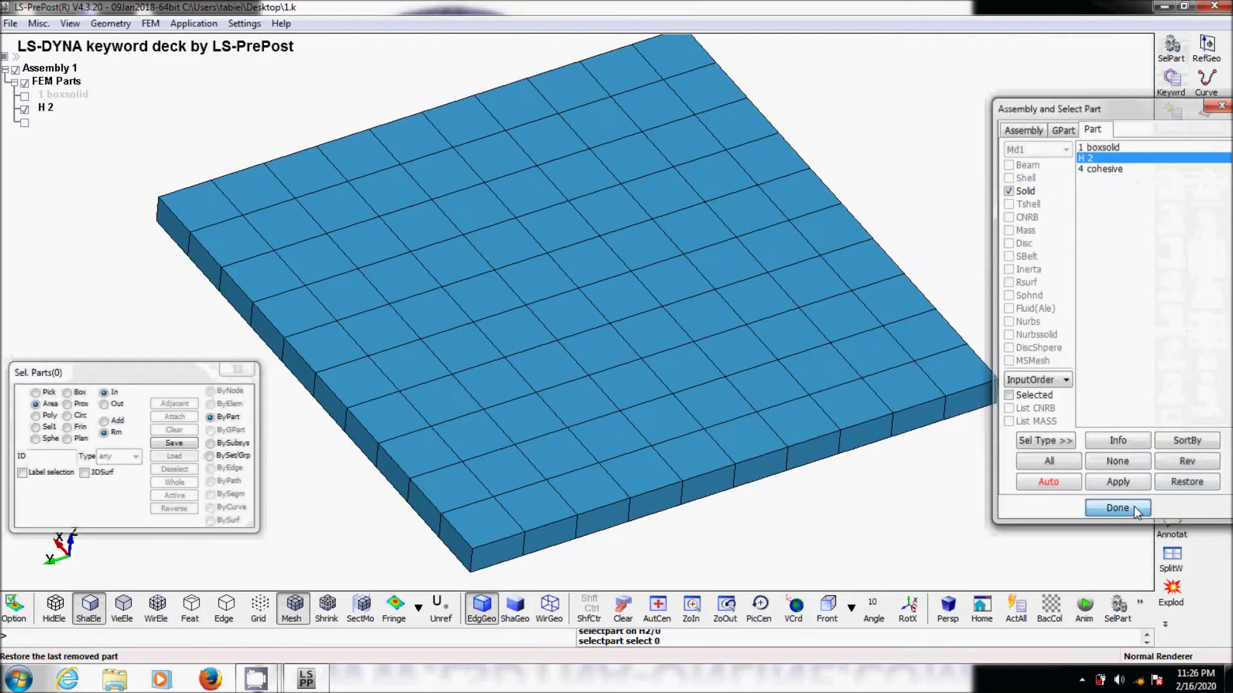
{"action": "left_click", "coordinate": [1117, 508]}
Find and merge the 558 duplicate nodes on the H 2 layer
{"action": "left_click", "coordinate": [1204, 296]}
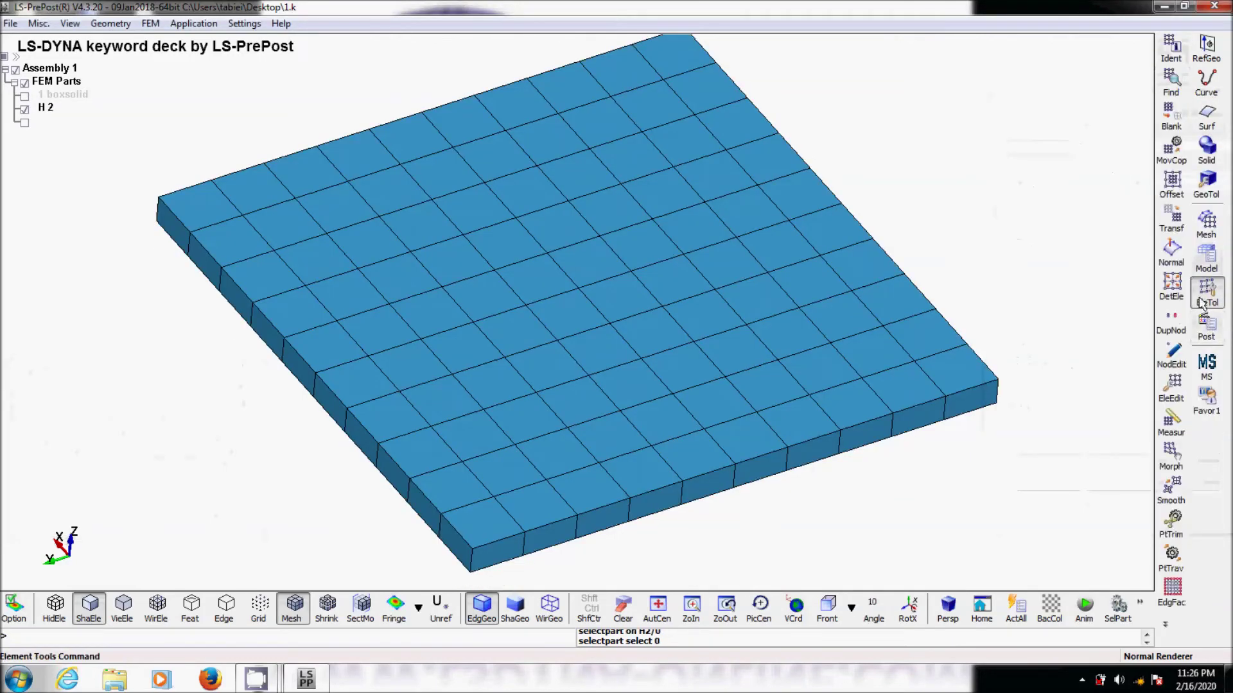
{"action": "left_click", "coordinate": [1171, 321]}
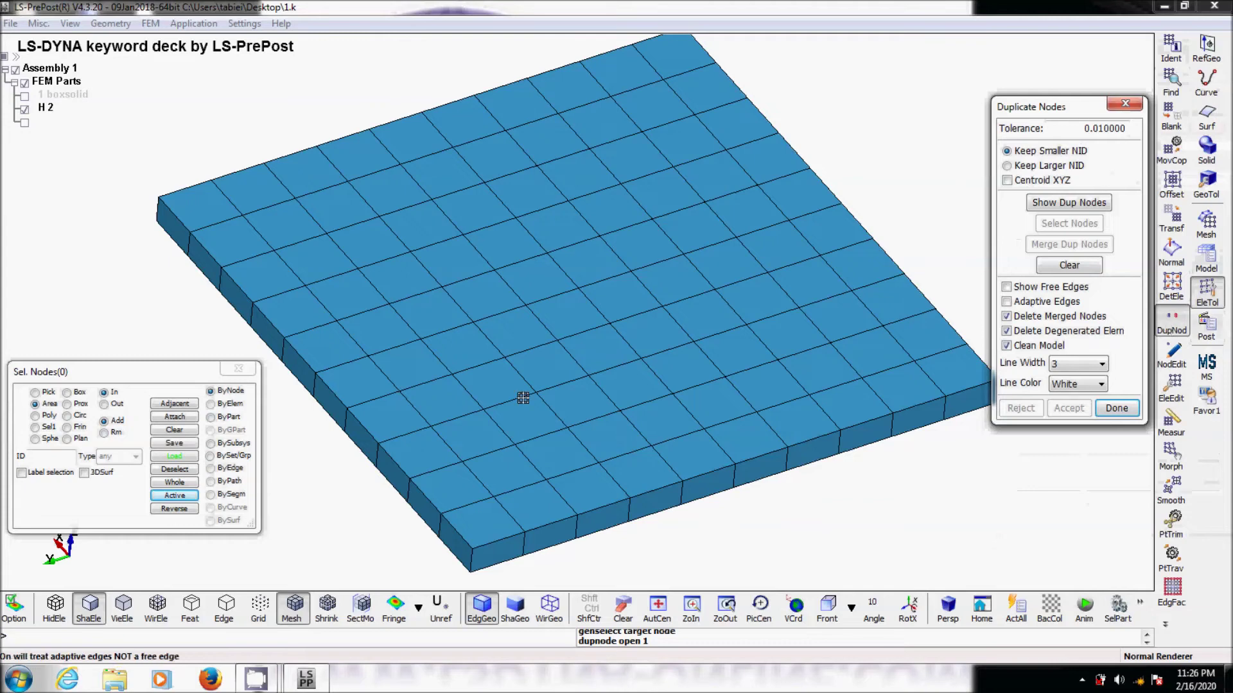
{"action": "left_click", "coordinate": [174, 495]}
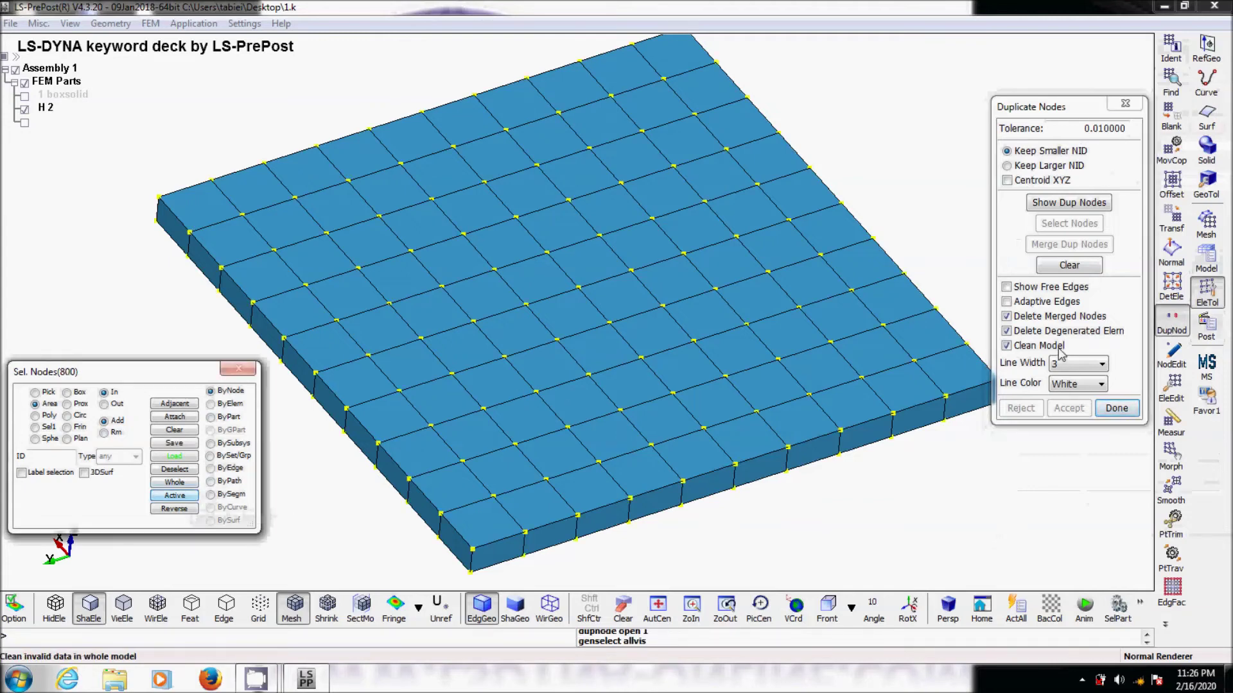
{"action": "left_click", "coordinate": [1069, 202]}
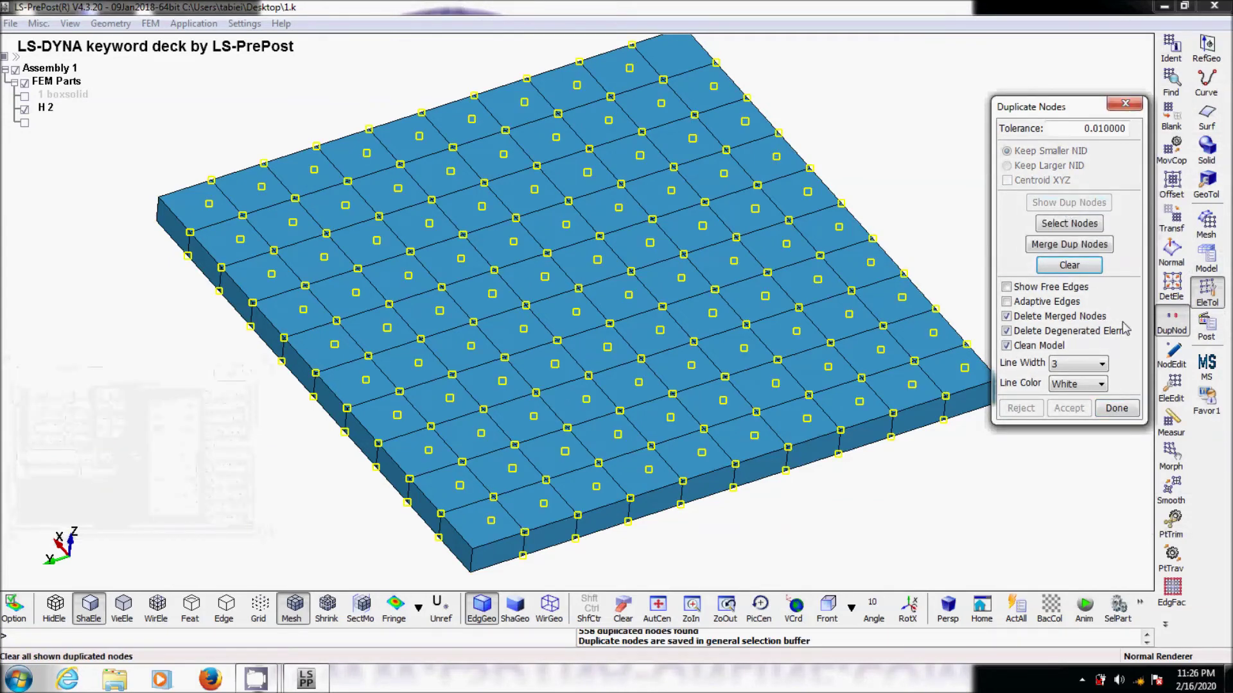
{"action": "left_click", "coordinate": [1069, 244]}
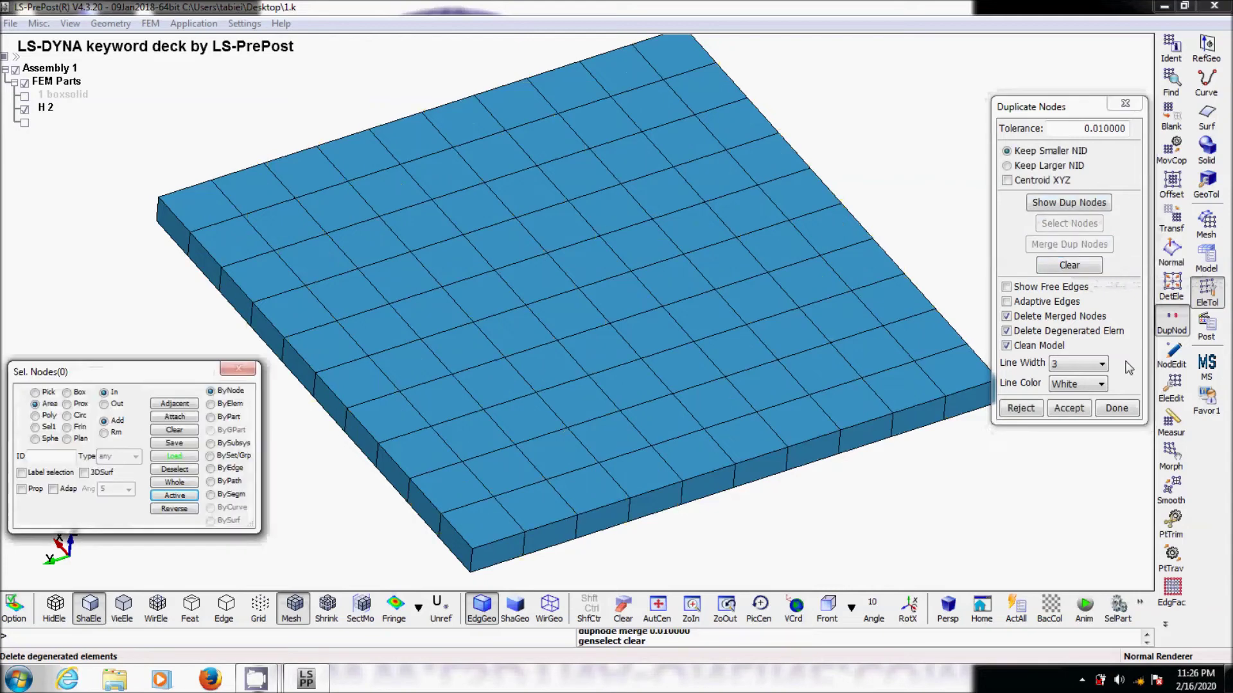
{"action": "left_click", "coordinate": [1117, 409]}
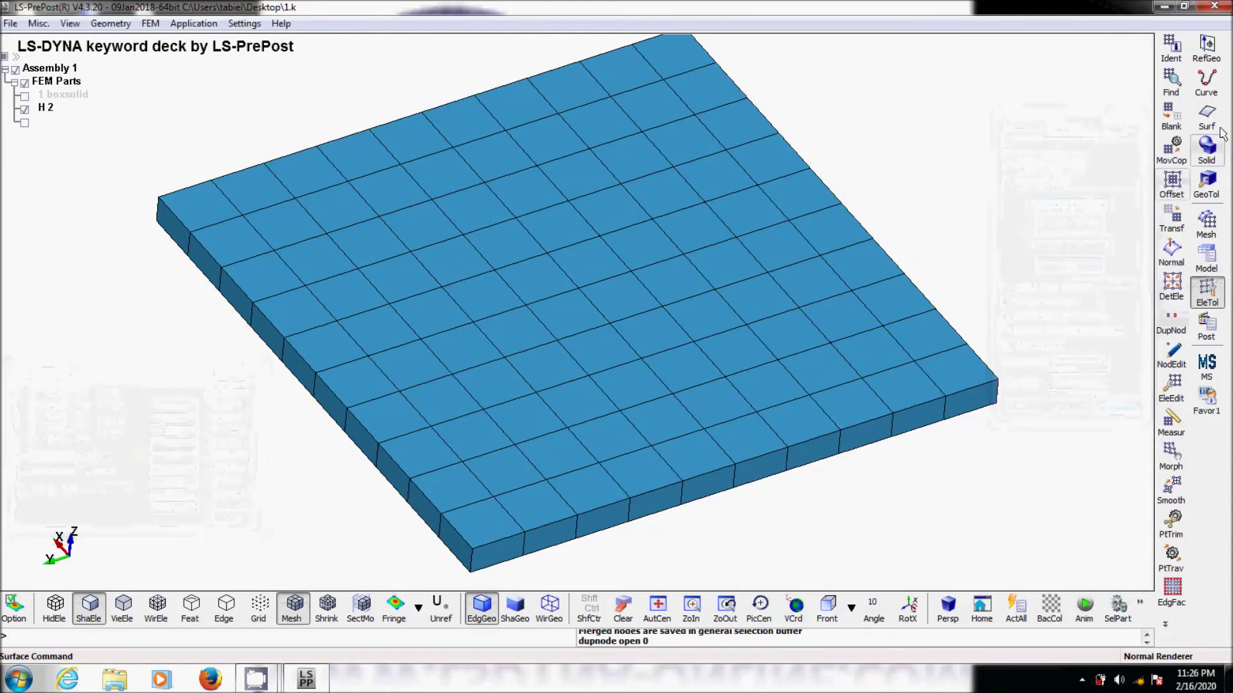
Display boxsolid, then H 2, then only the 4 cohesive part
{"action": "left_click", "coordinate": [1206, 257]}
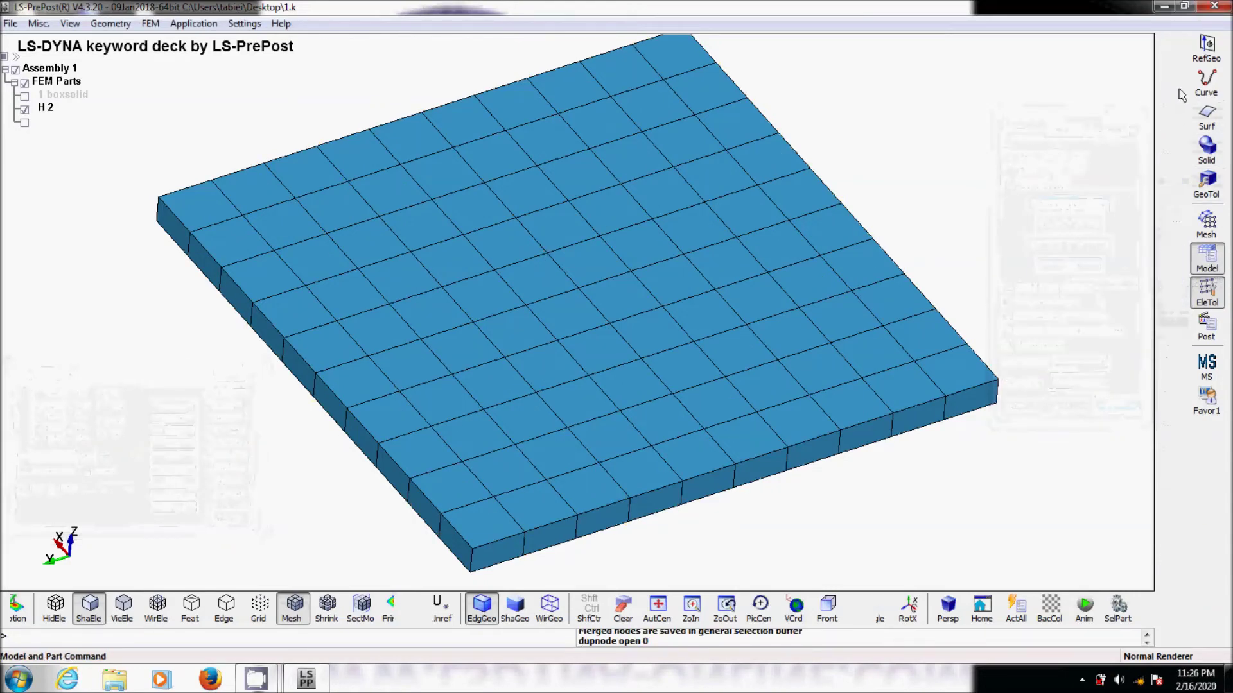
{"action": "left_click", "coordinate": [1171, 48]}
{"action": "left_click", "coordinate": [1100, 156]}
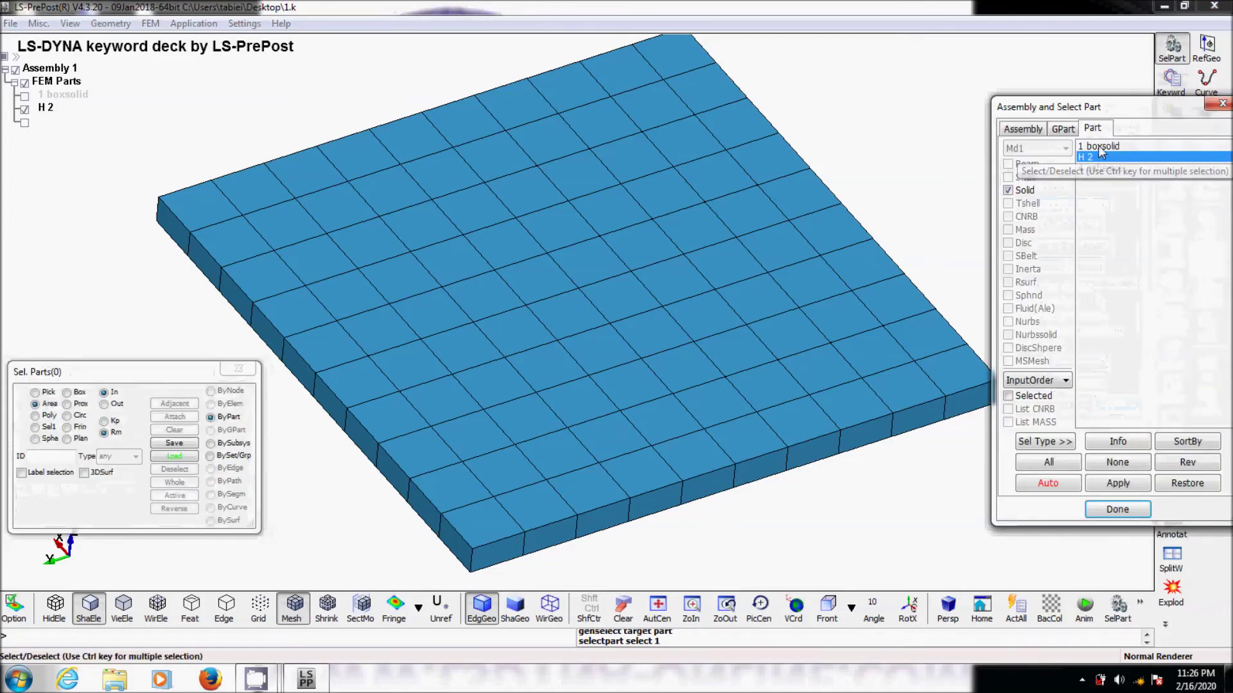
{"action": "left_click", "coordinate": [1100, 147]}
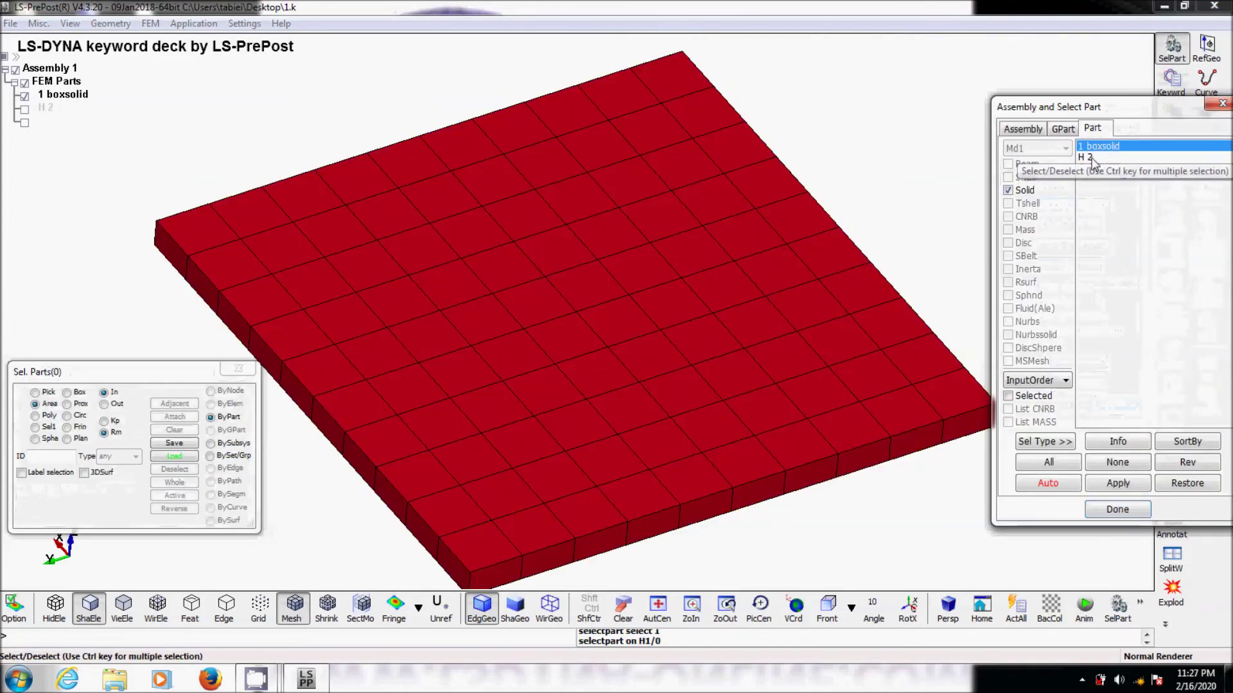
{"action": "left_click", "coordinate": [1093, 158]}
{"action": "left_click", "coordinate": [1101, 167]}
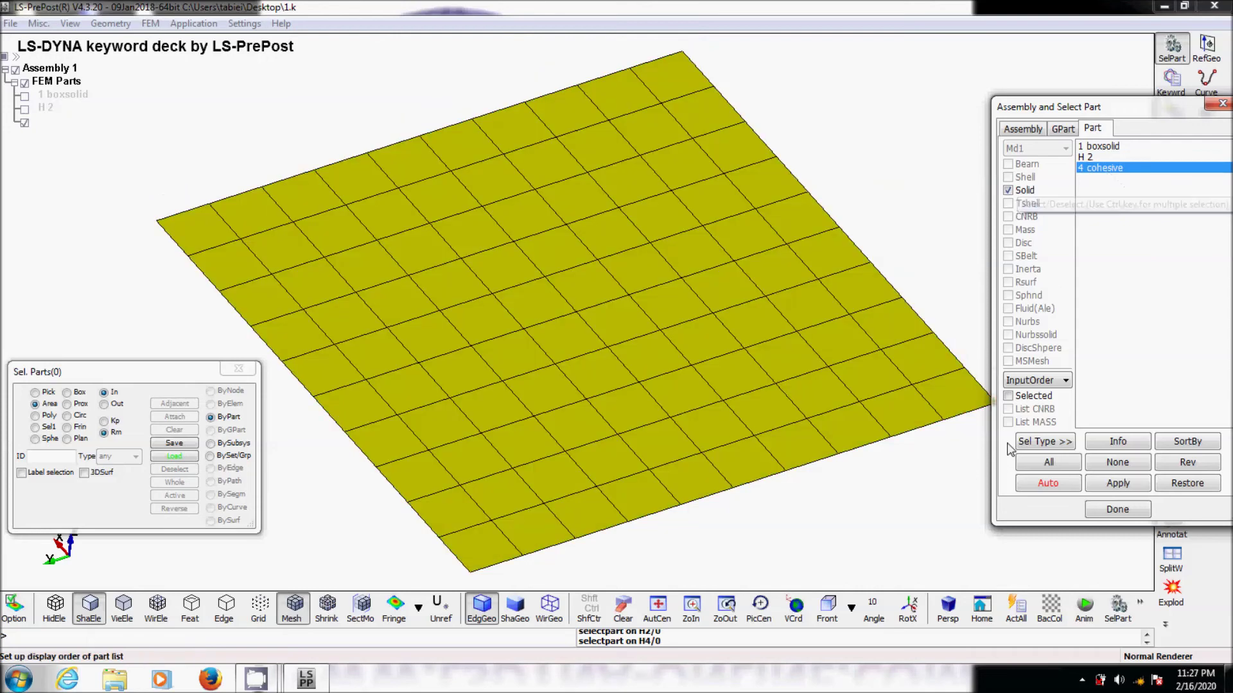